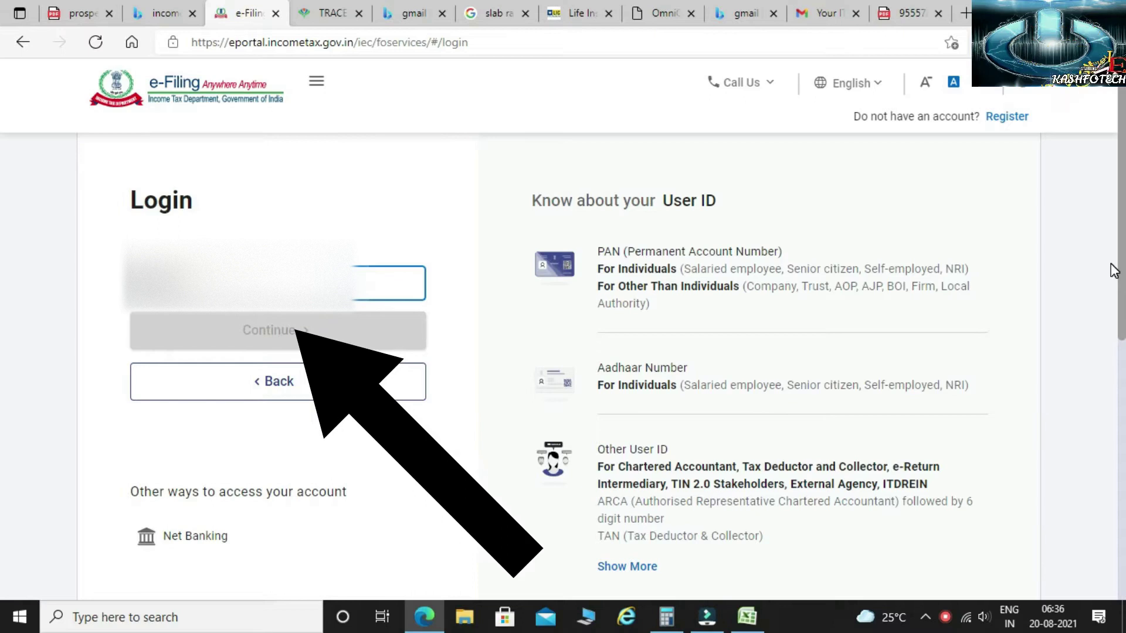
# - Log in to the e-Filing account by submitting the user ID, confirming the secure access message and entering the account password
pyautogui.click(363, 340)
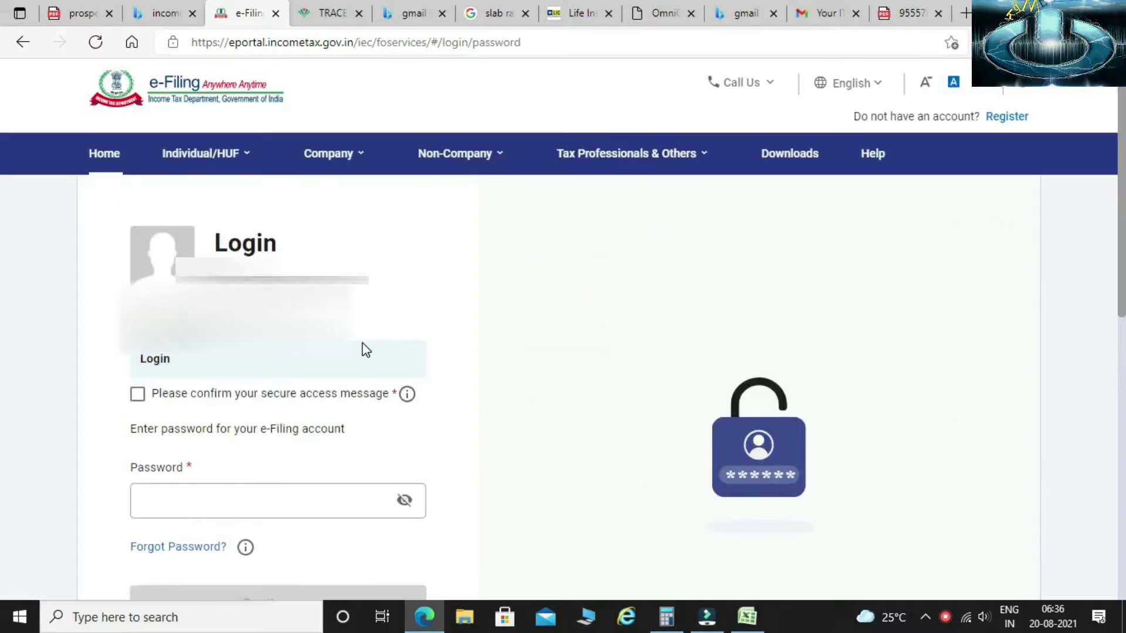
pyautogui.scroll(-4, 216, 224)
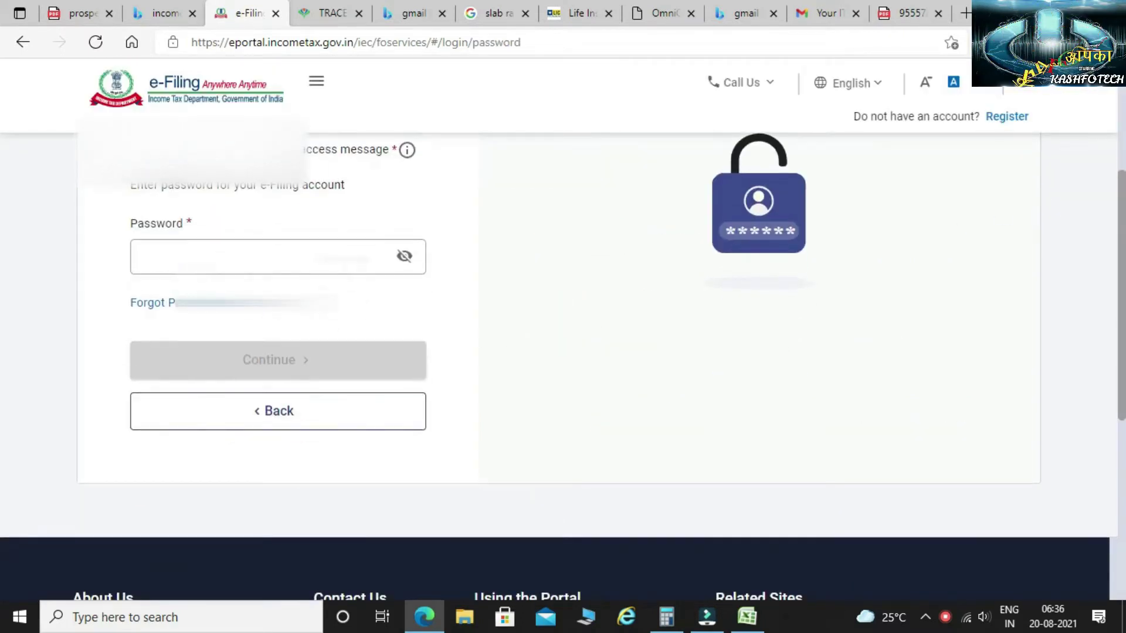
pyautogui.click(228, 263)
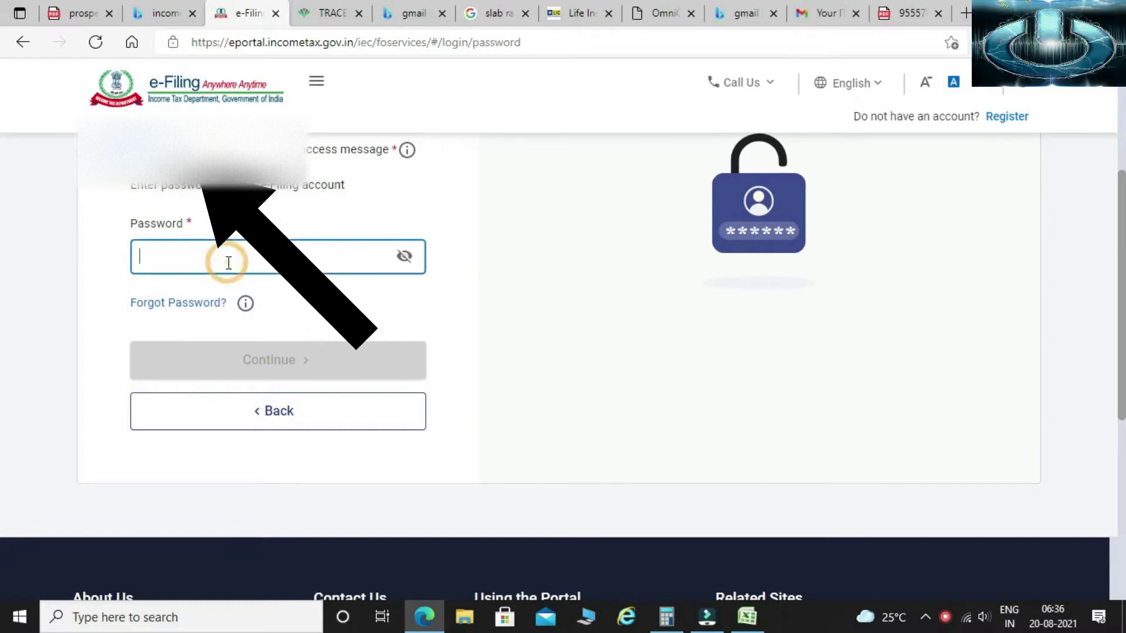
pyautogui.write('•')
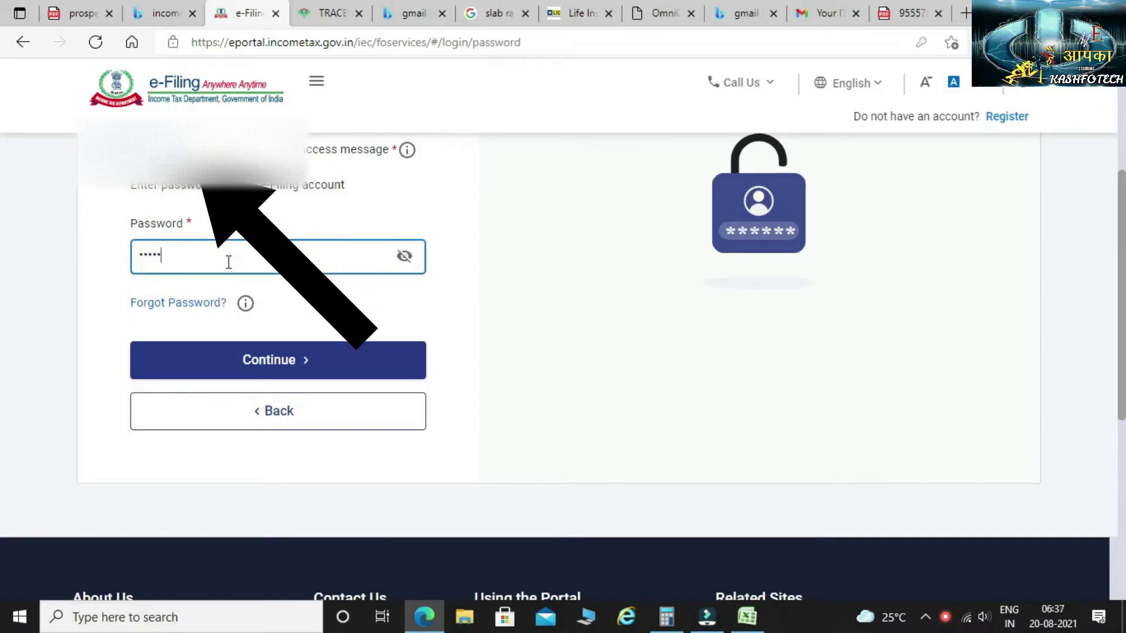
pyautogui.write('•••••••••')
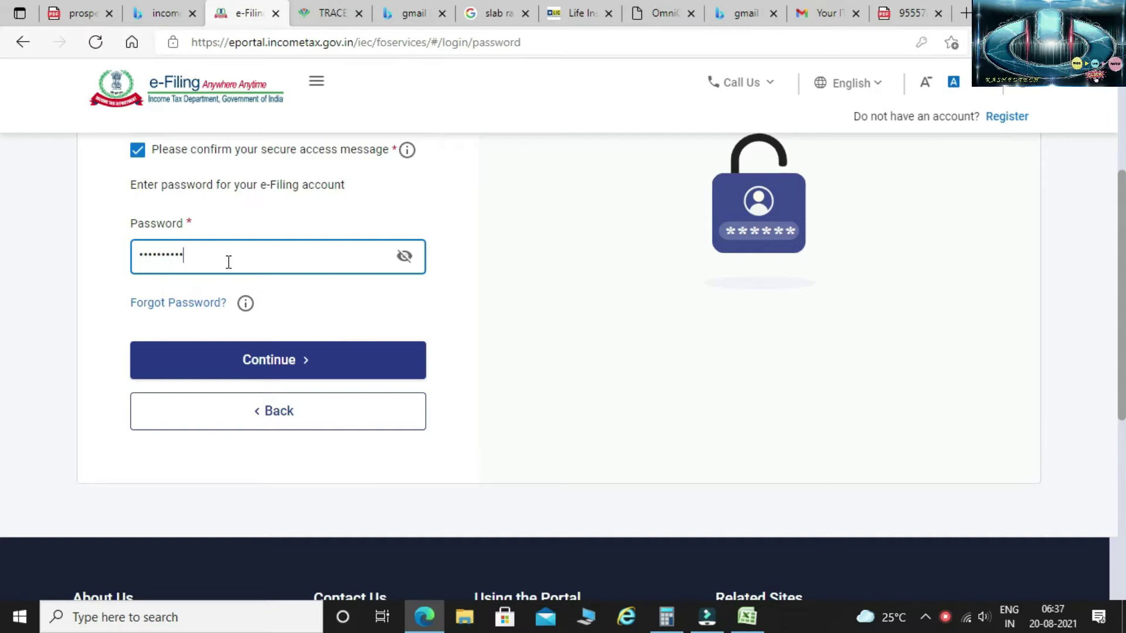
pyautogui.click(279, 359)
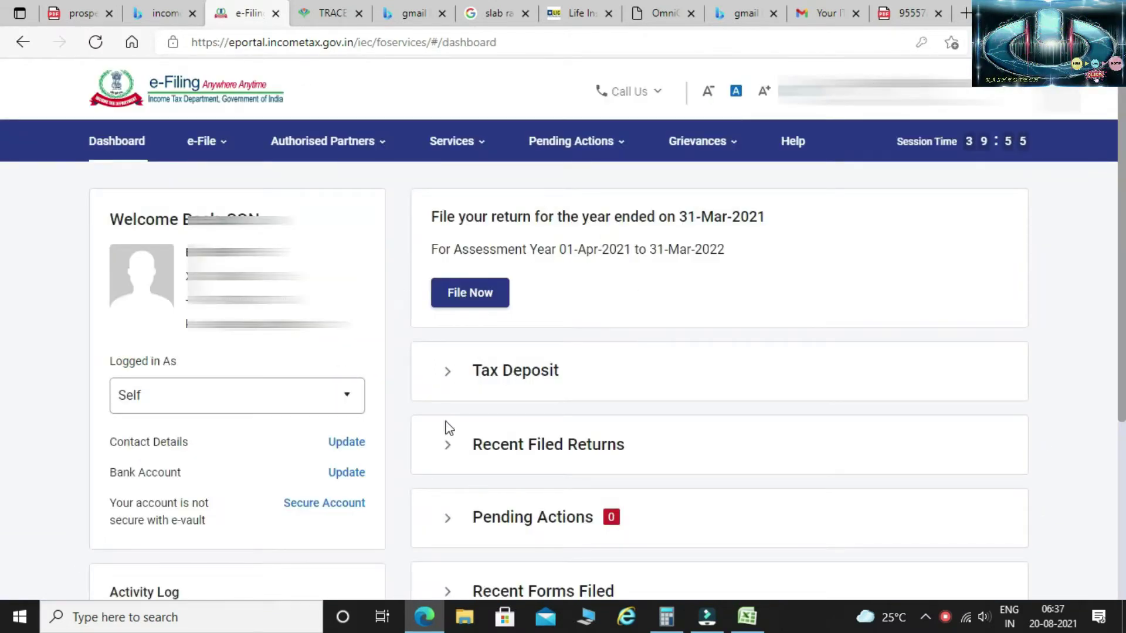
# - Begin filing the income tax return for assessment year 2021-22 (Current A.Y.) in Online mode
pyautogui.click(482, 301)
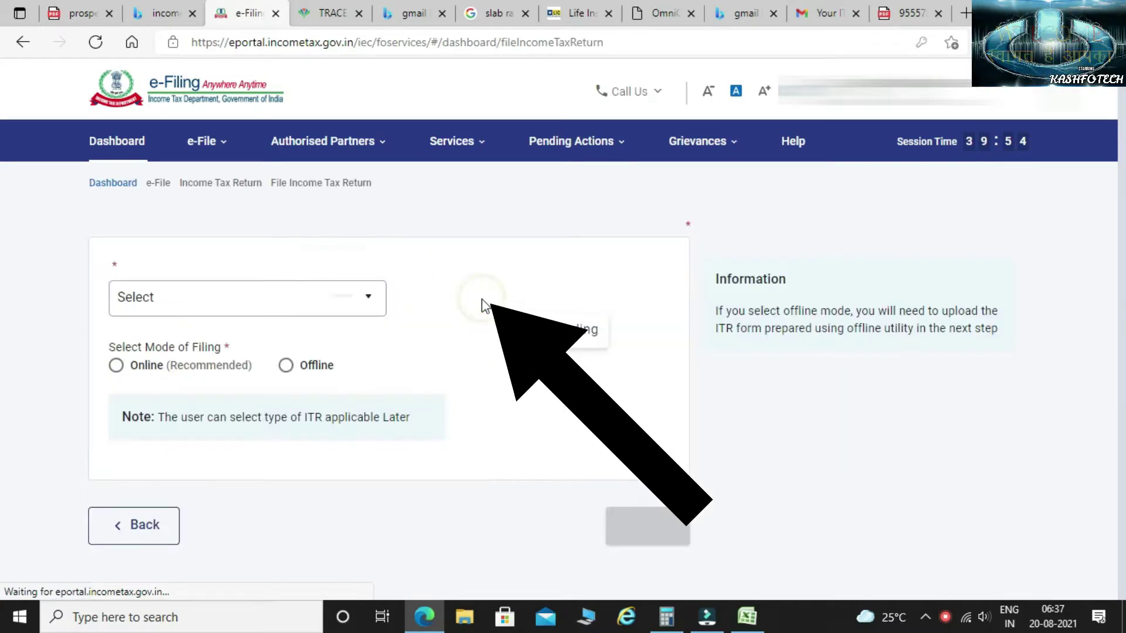
pyautogui.click(303, 338)
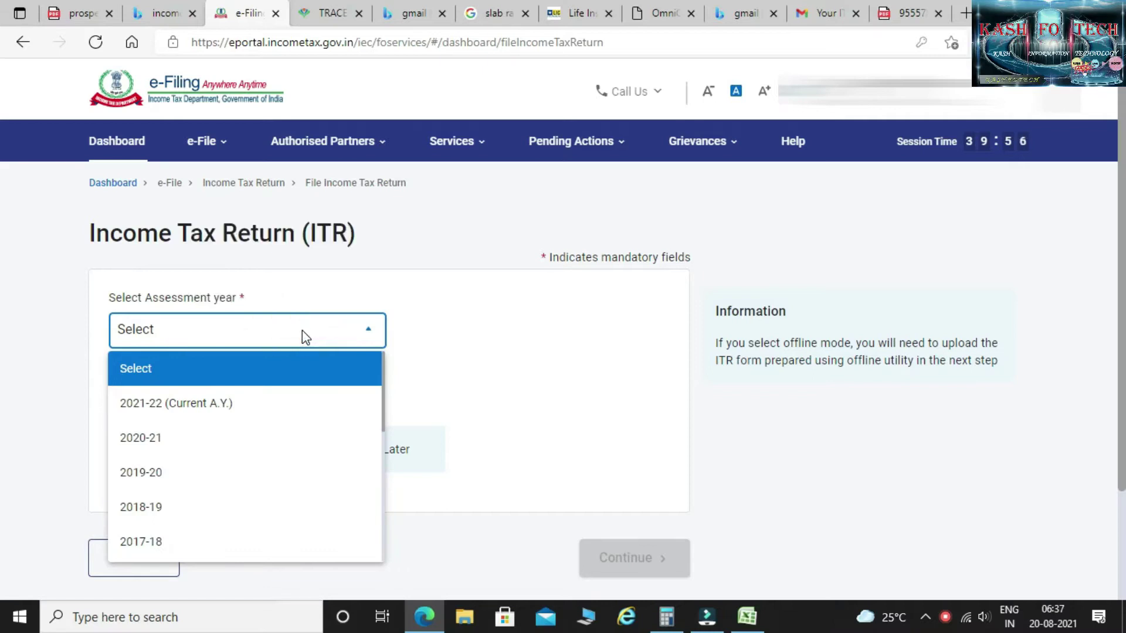
pyautogui.click(204, 411)
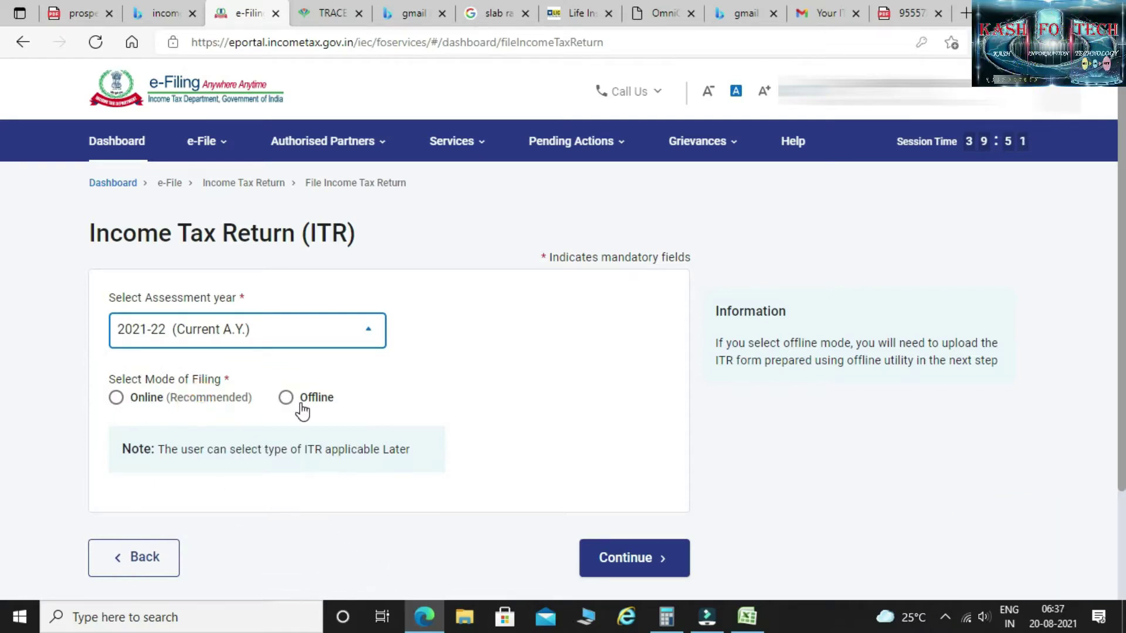
pyautogui.click(118, 399)
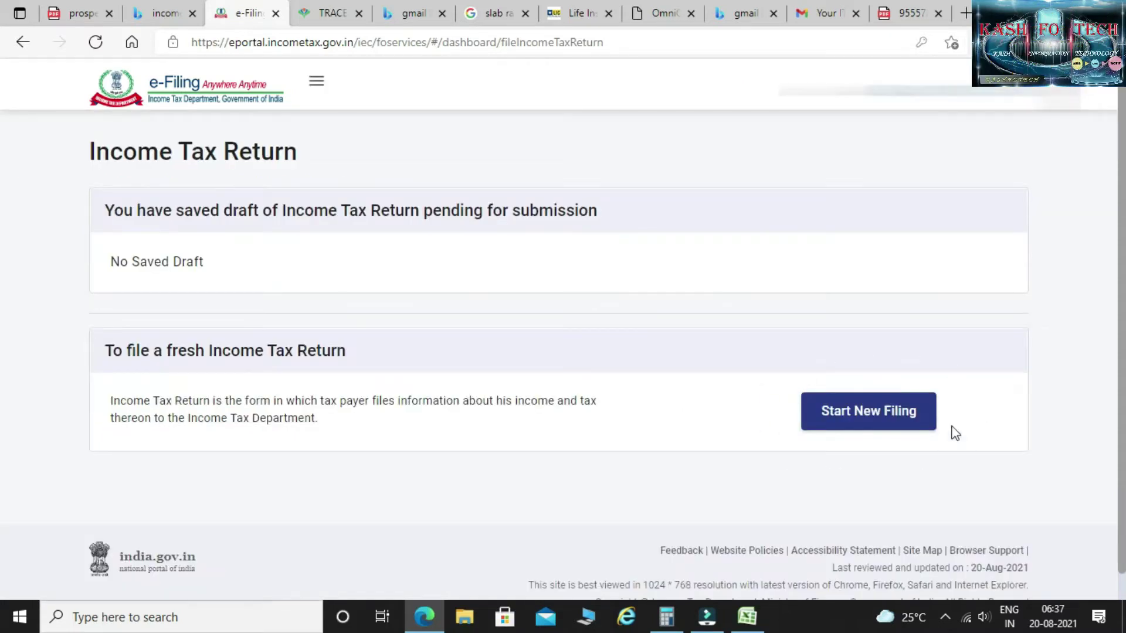
# - Start a new filing with Individual status and get started with form ITR - 1
pyautogui.click(869, 420)
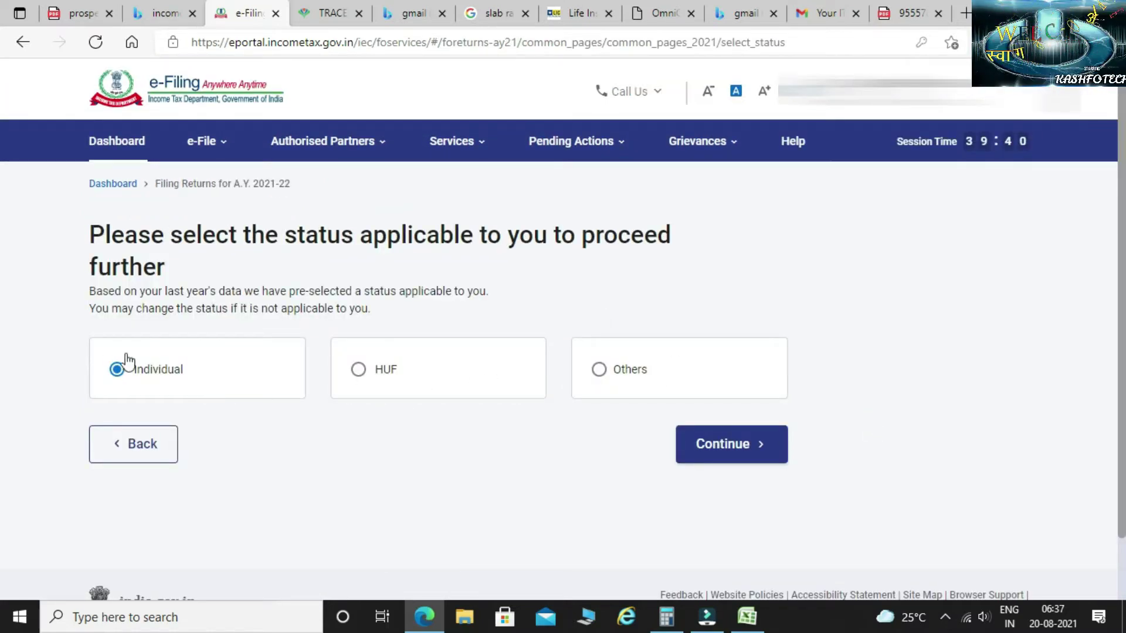
pyautogui.click(742, 449)
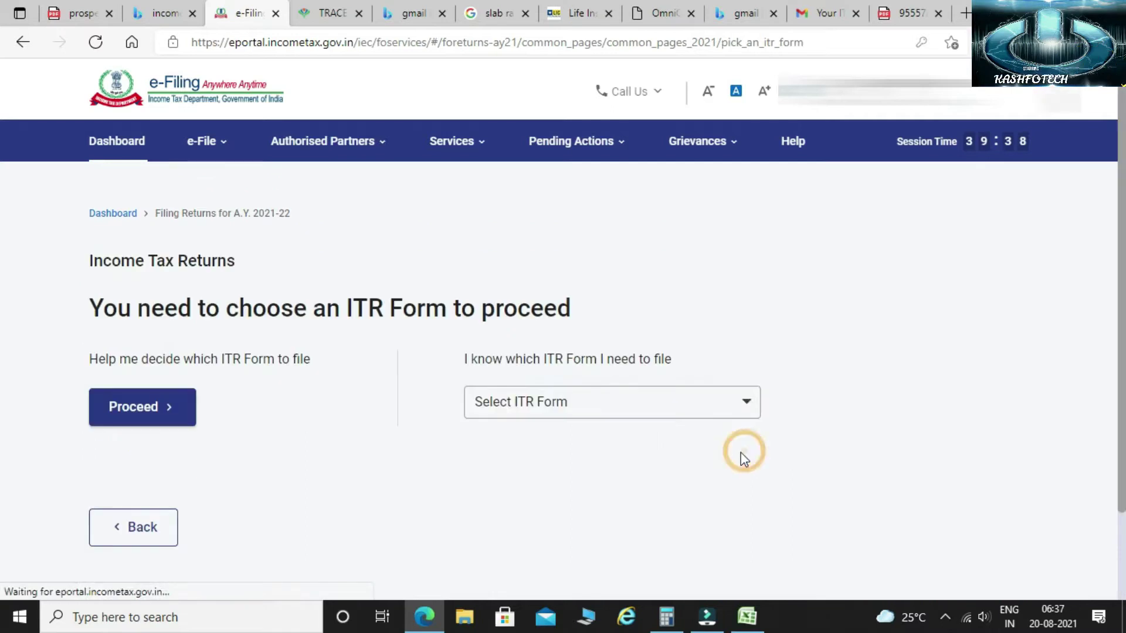
pyautogui.click(716, 407)
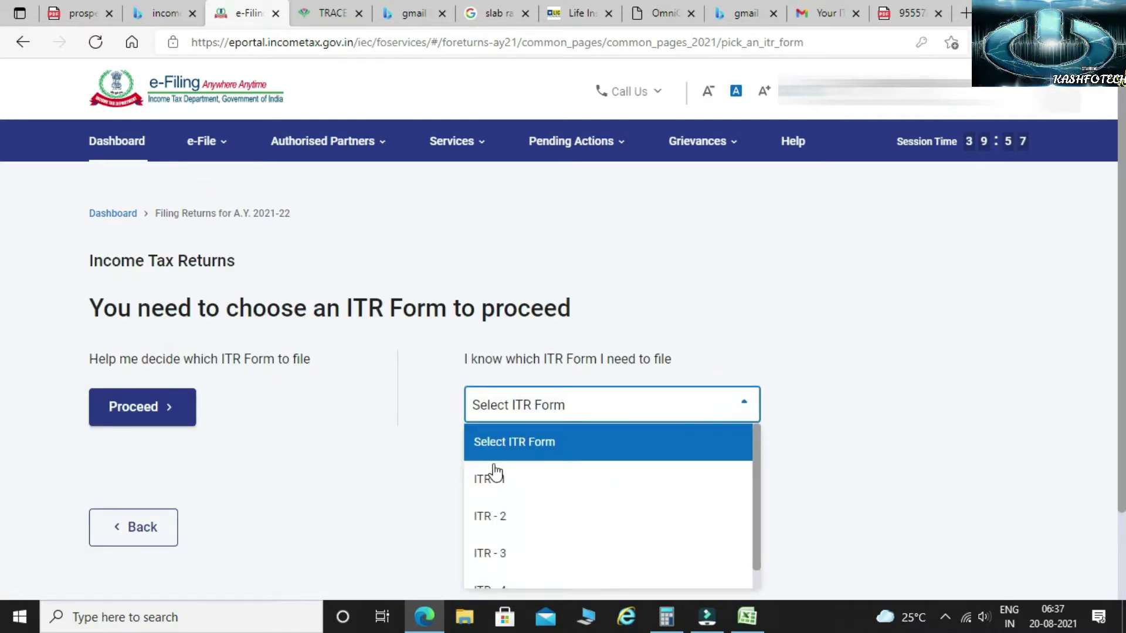
pyautogui.click(484, 495)
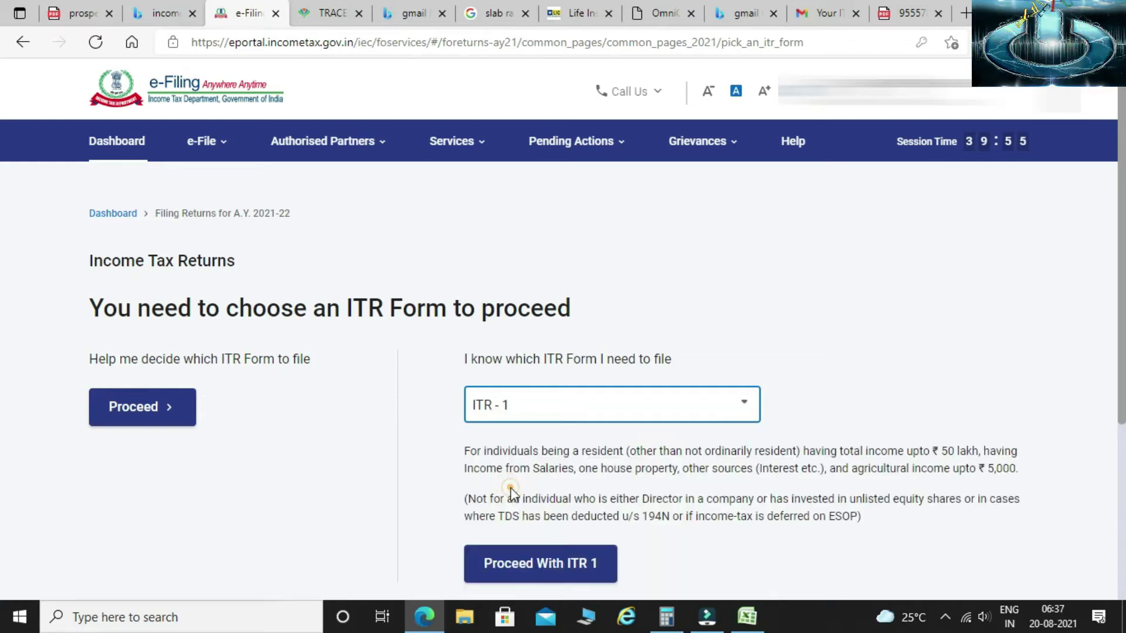
pyautogui.click(590, 562)
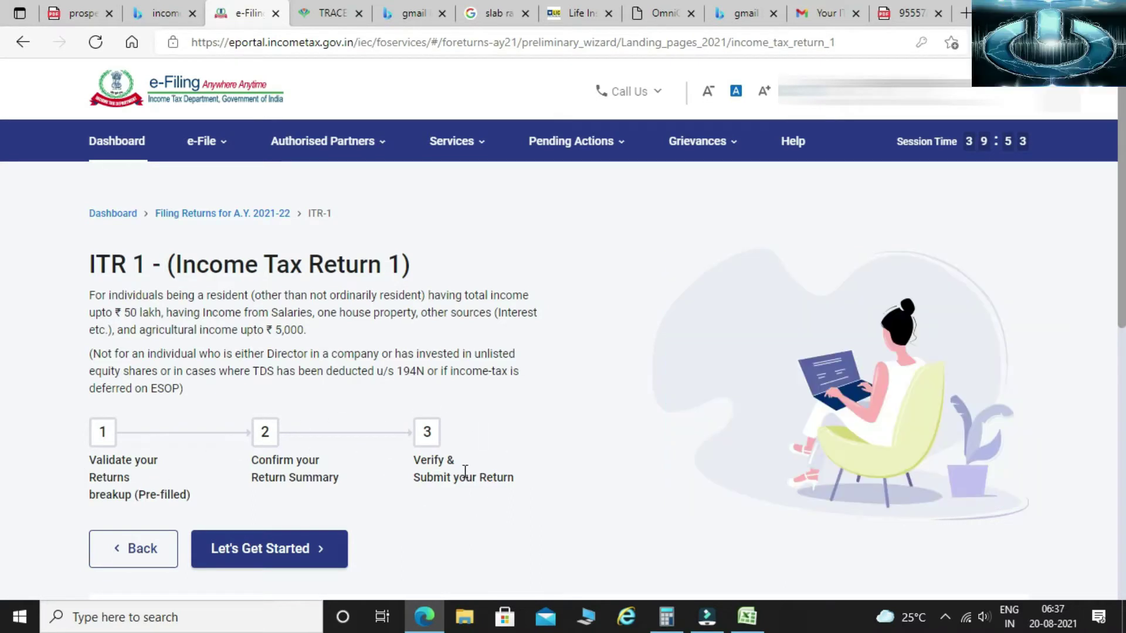
pyautogui.click(294, 553)
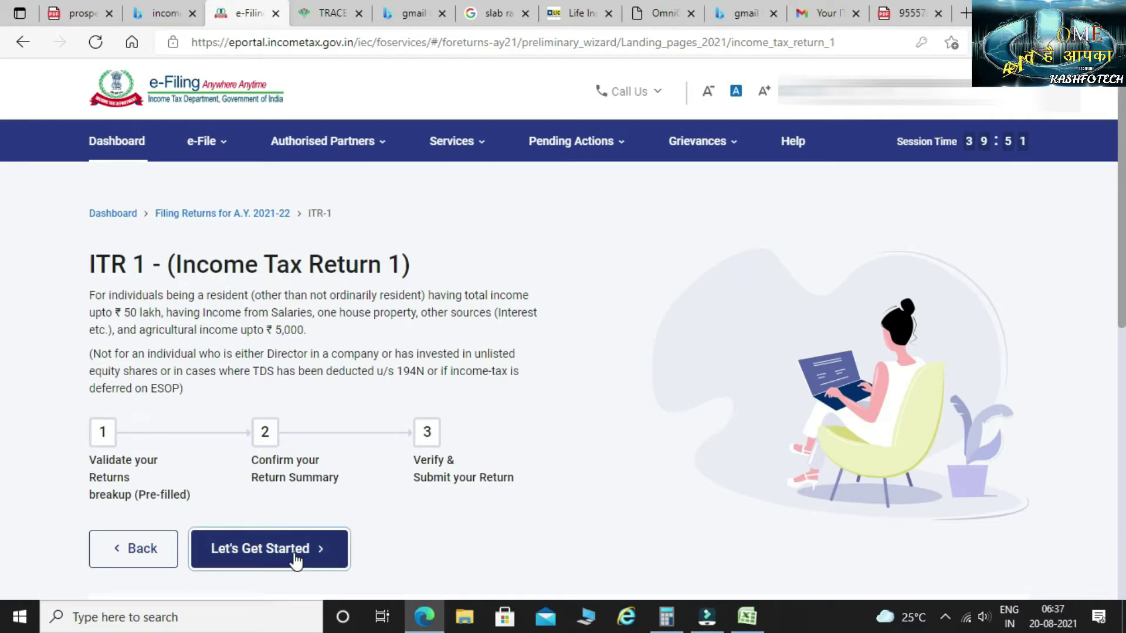
# - Choose Others as the reason for filing the return and acknowledge the pre-filled return notice
pyautogui.scroll(-3, 373, 484)
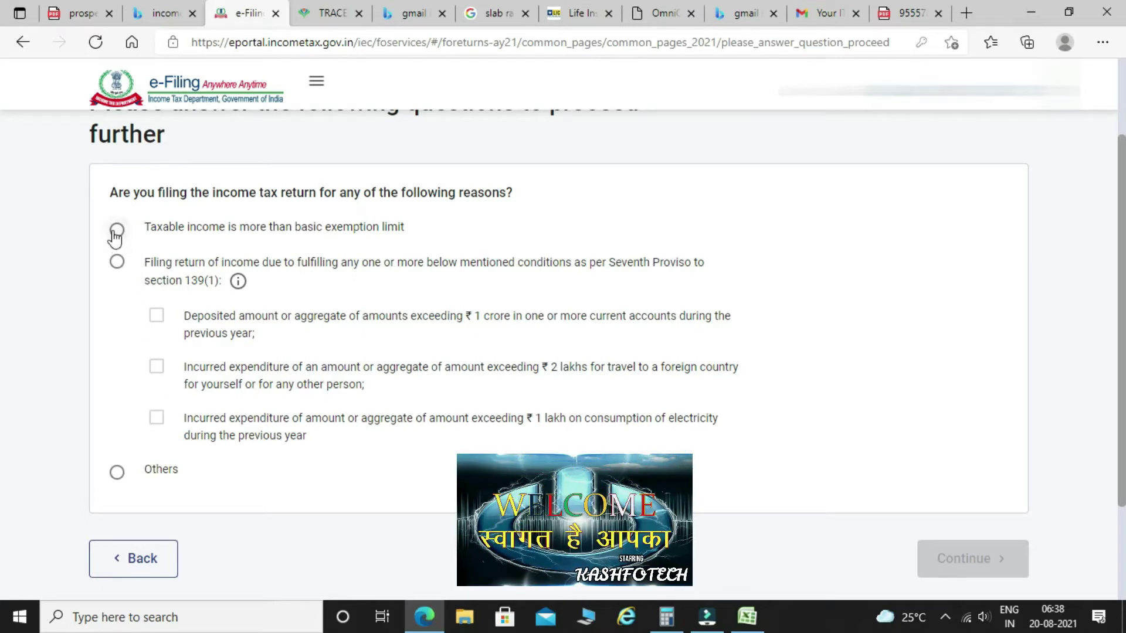
pyautogui.click(117, 472)
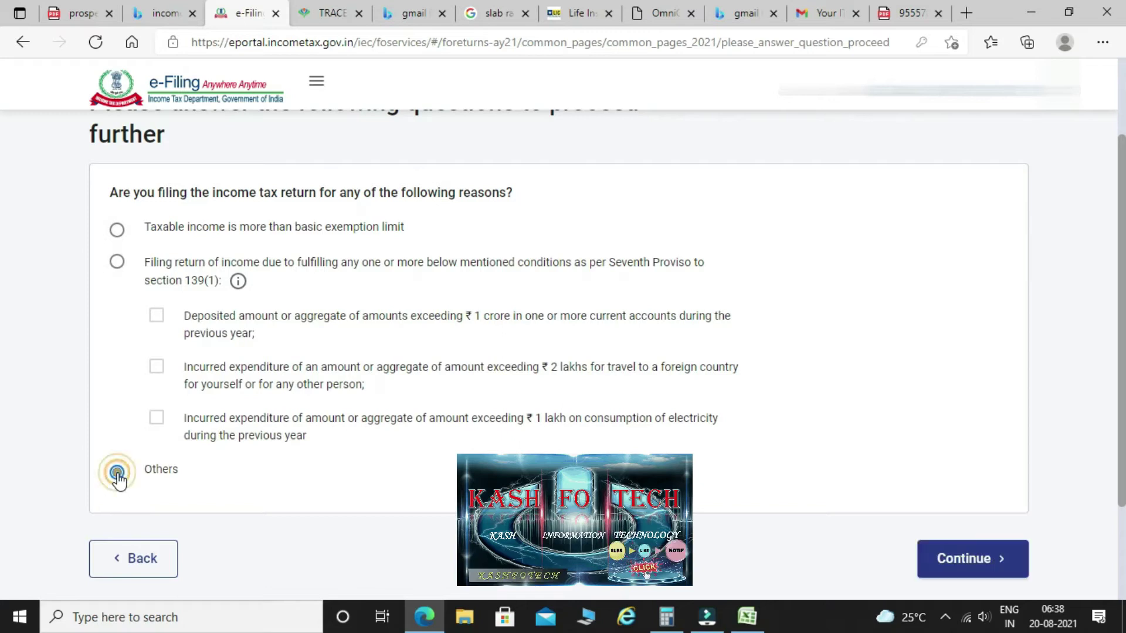
pyautogui.click(958, 562)
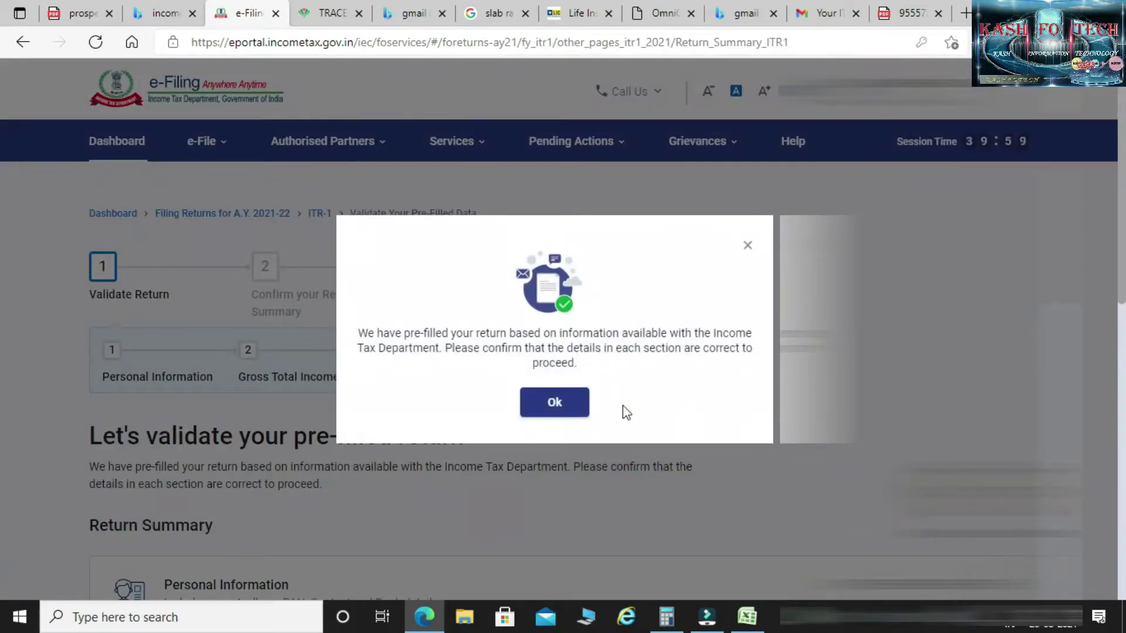
pyautogui.click(553, 402)
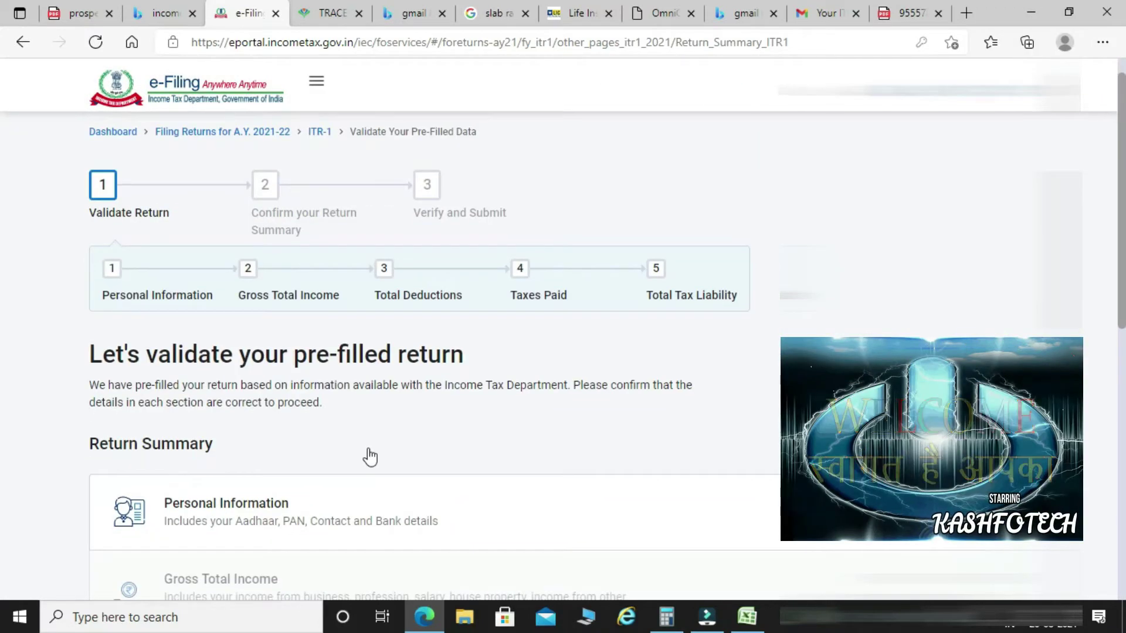
# - Open the Personal Information section of the return summary and set Nature of Employment to Others
pyautogui.scroll(-1, 371, 456)
pyautogui.scroll(-2, 371, 456)
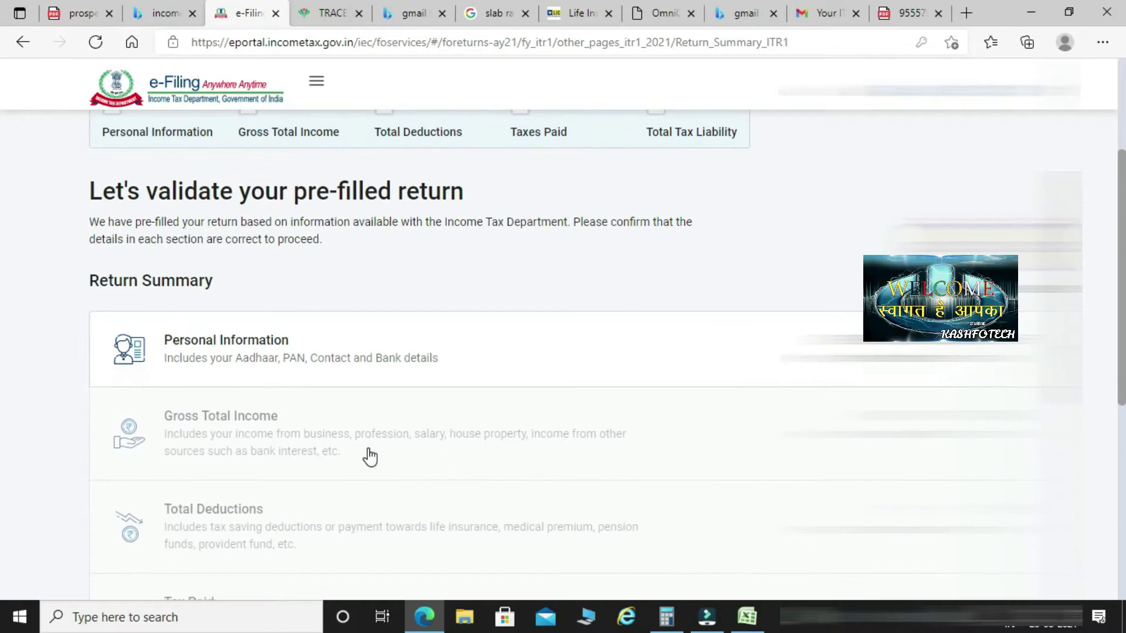
pyautogui.scroll(-1, 340, 381)
pyautogui.click(287, 285)
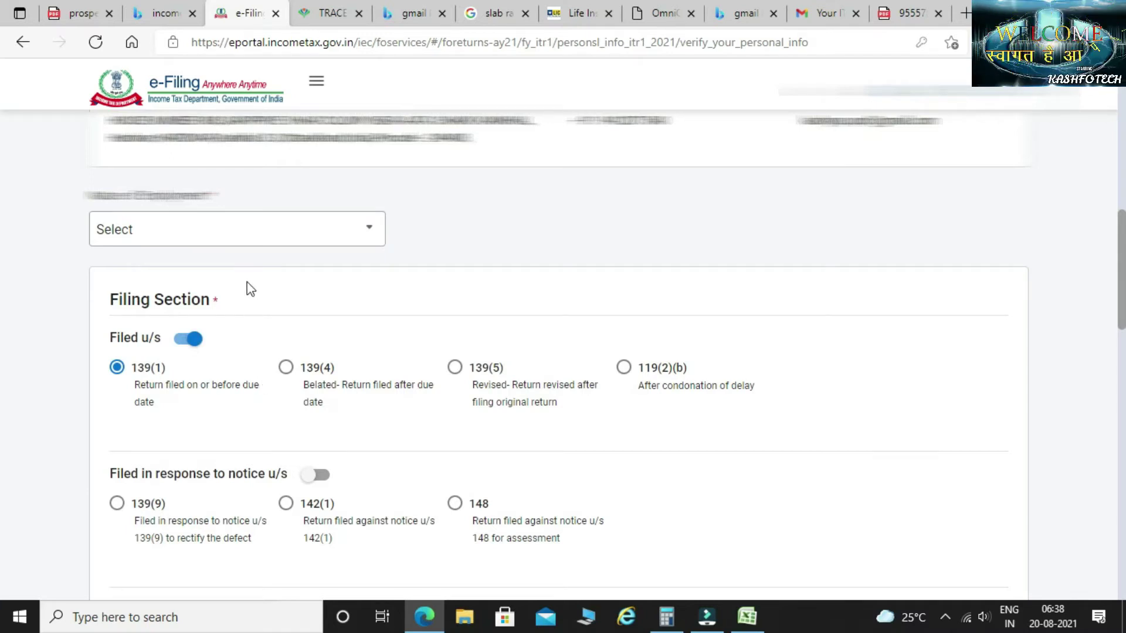
pyautogui.click(250, 237)
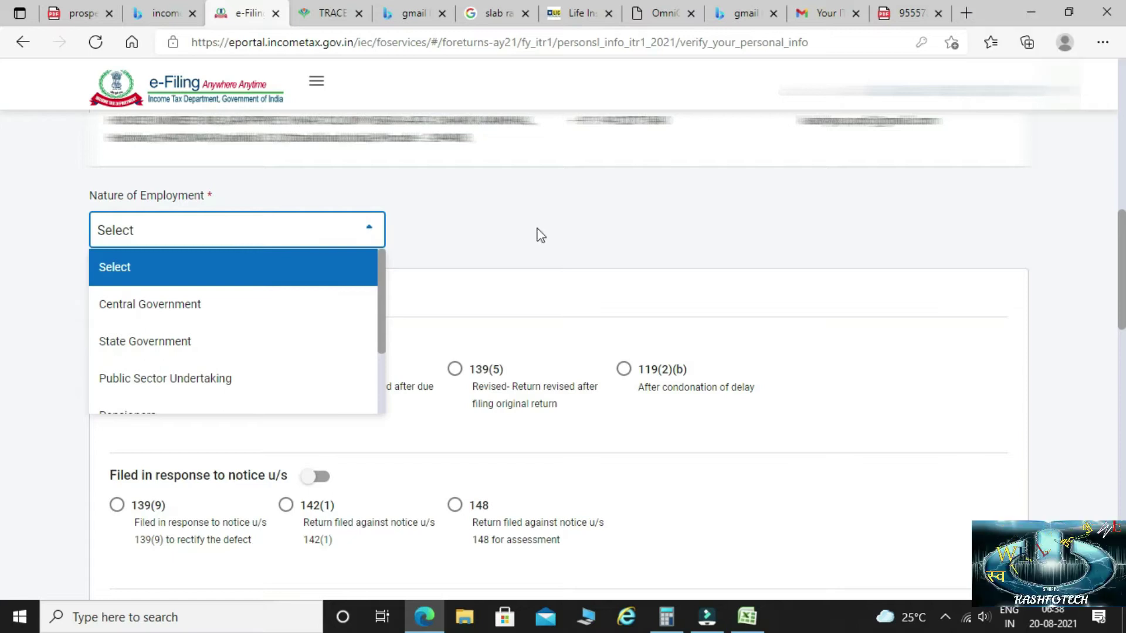
pyautogui.click(780, 227)
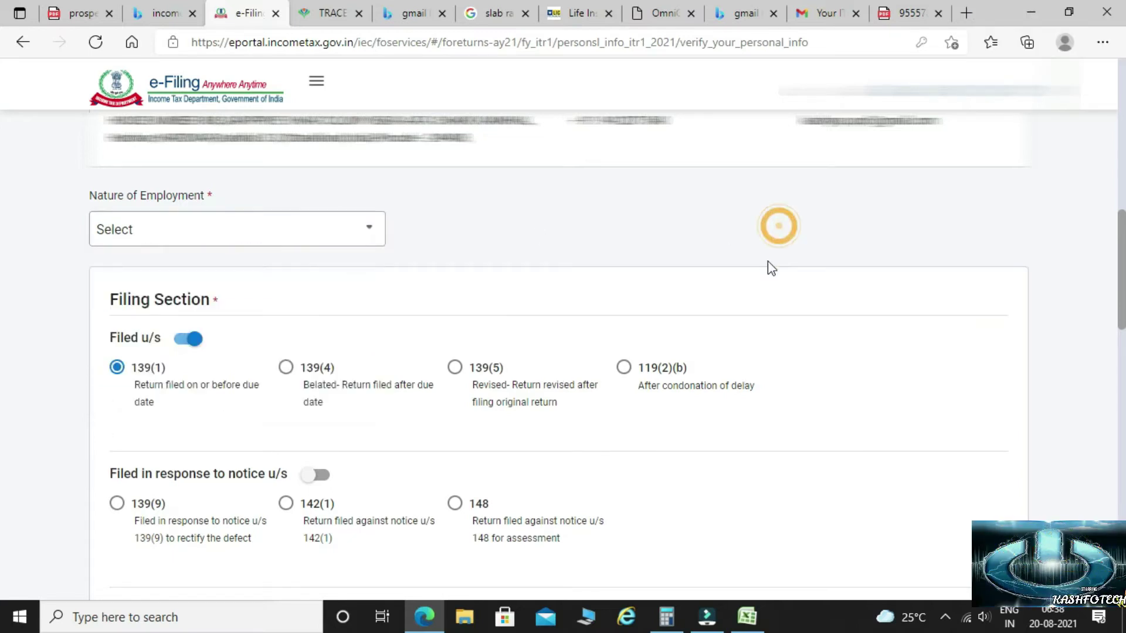
pyautogui.scroll(-2, 227, 304)
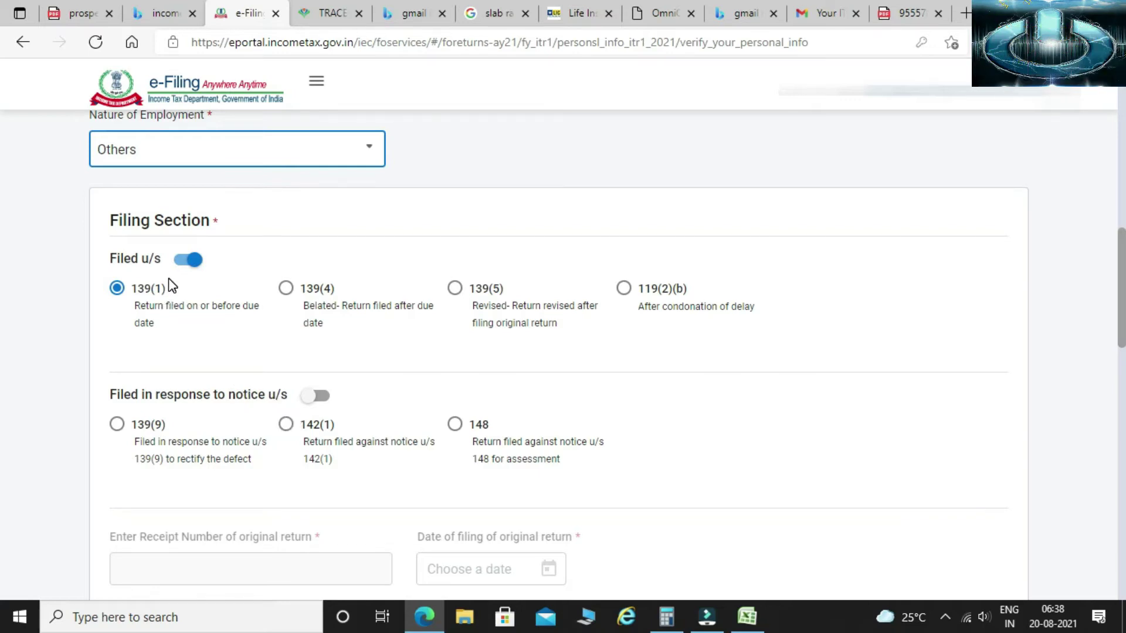
# - Answer No to opting for the new tax regime u/s 115BAC, and confirm the Personal Information section after reviewing the bank details
pyautogui.scroll(-7, 169, 282)
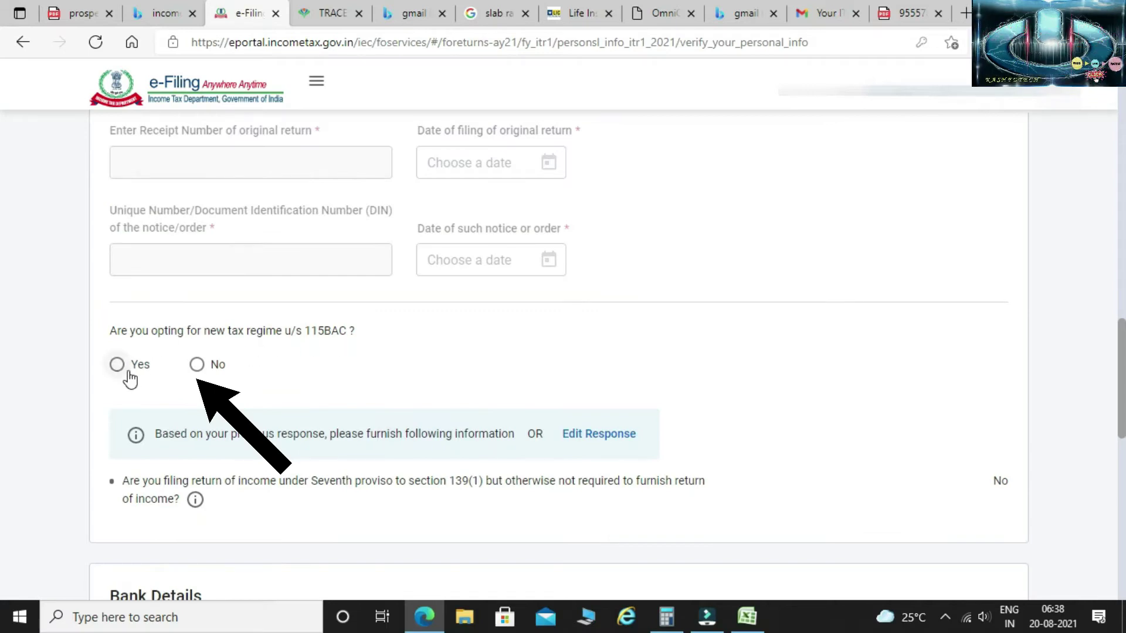
pyautogui.click(210, 372)
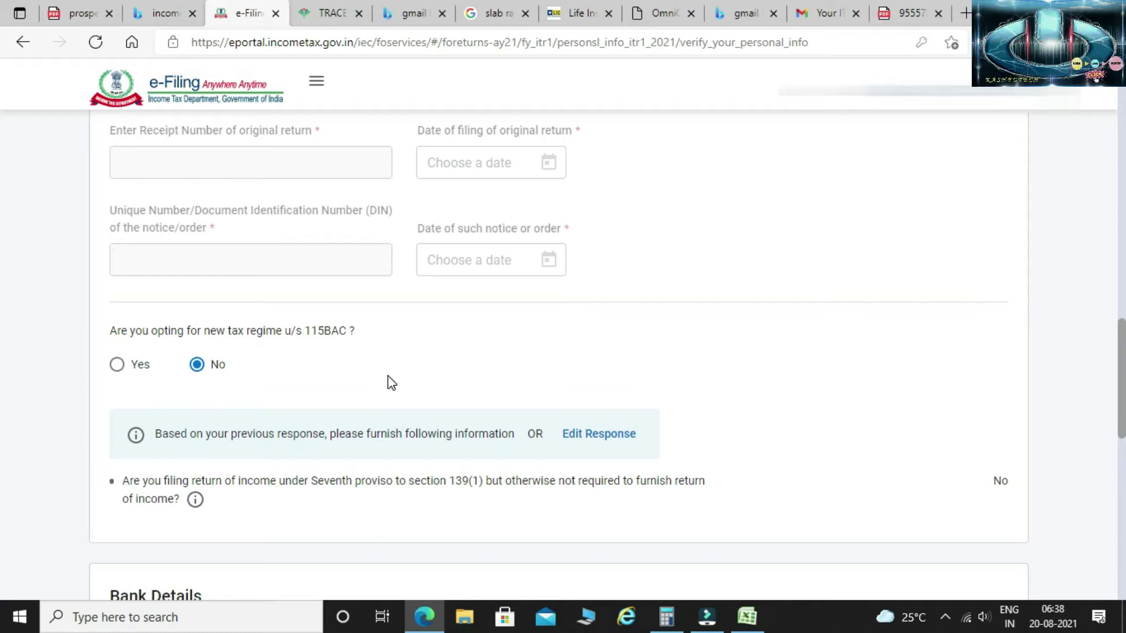
pyautogui.scroll(-3, 389, 381)
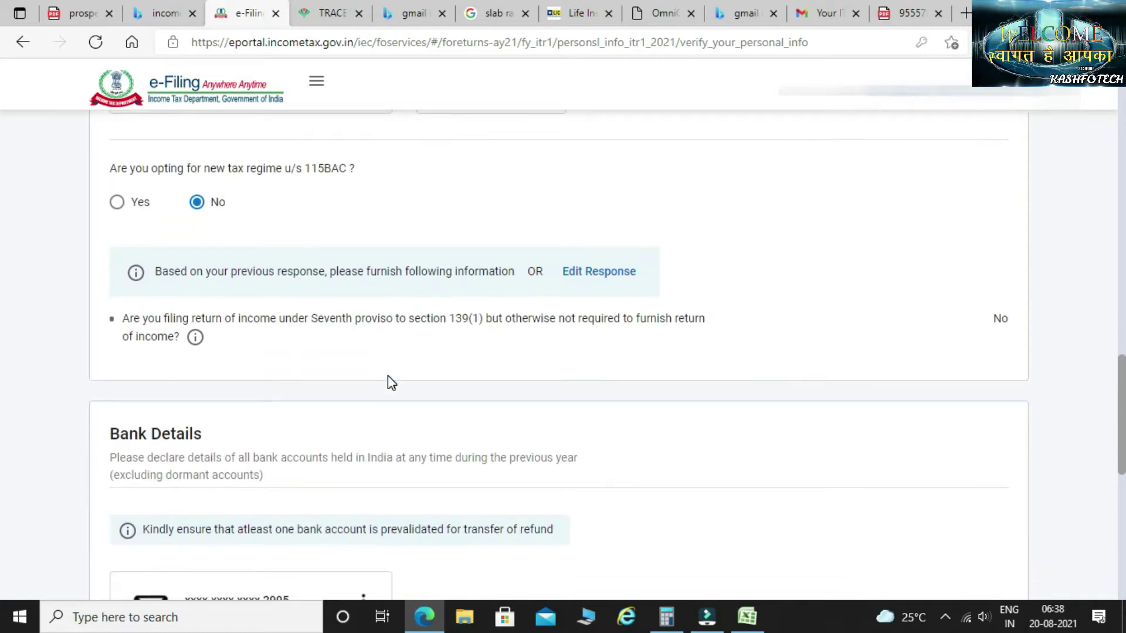
pyautogui.scroll(-3, 388, 381)
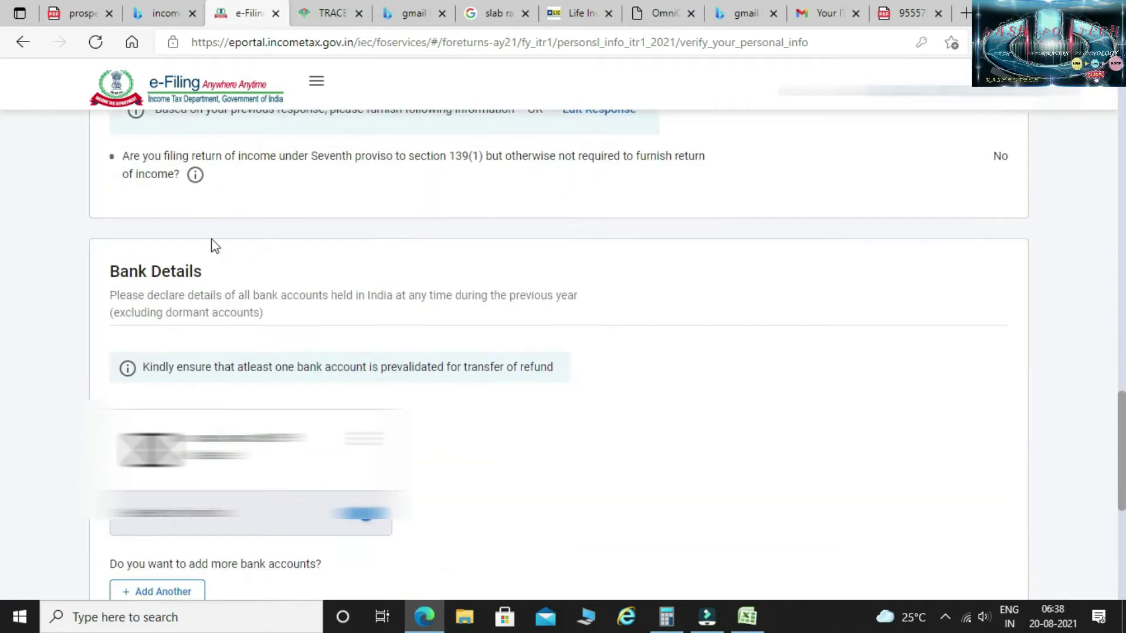
pyautogui.tripleClick(203, 273)
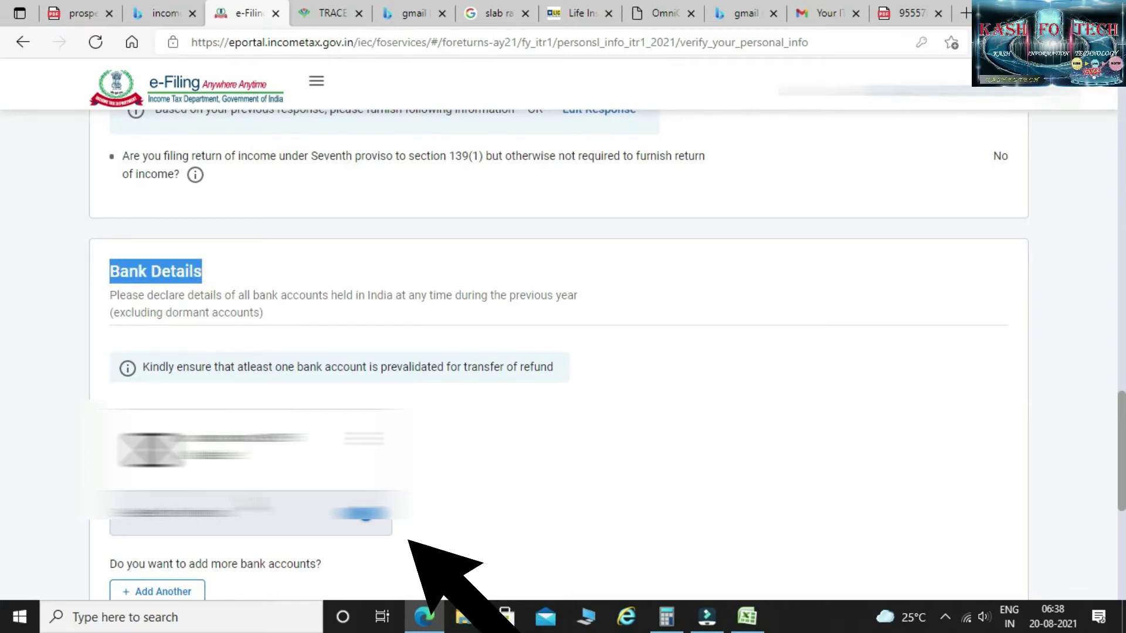
pyautogui.scroll(-1, 272, 490)
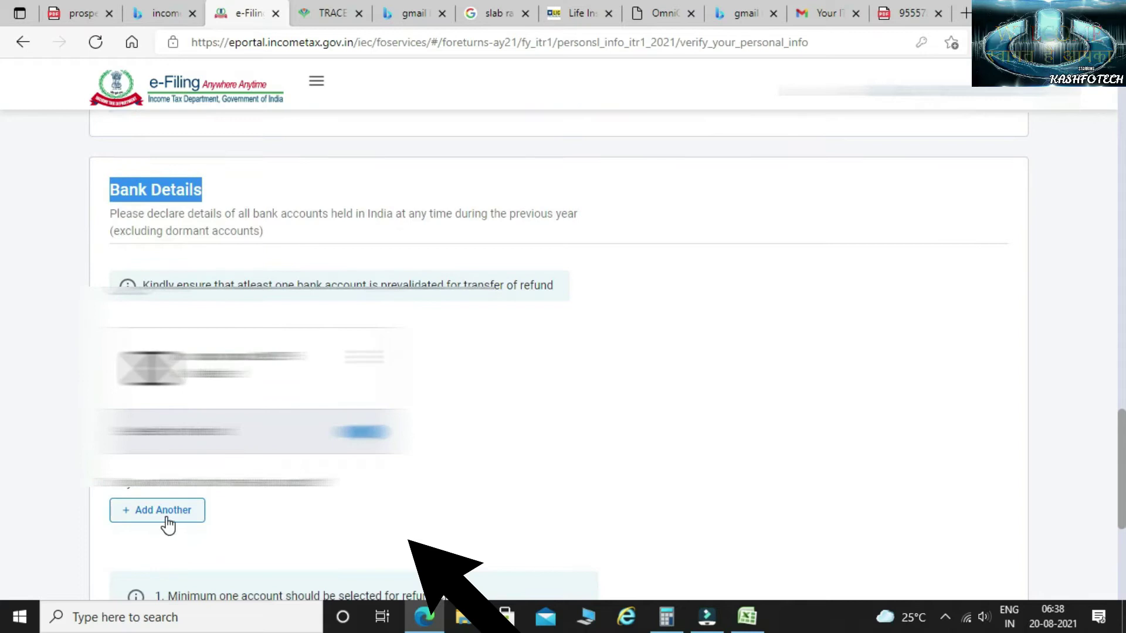
pyautogui.click(277, 522)
pyautogui.scroll(-3, 557, 351)
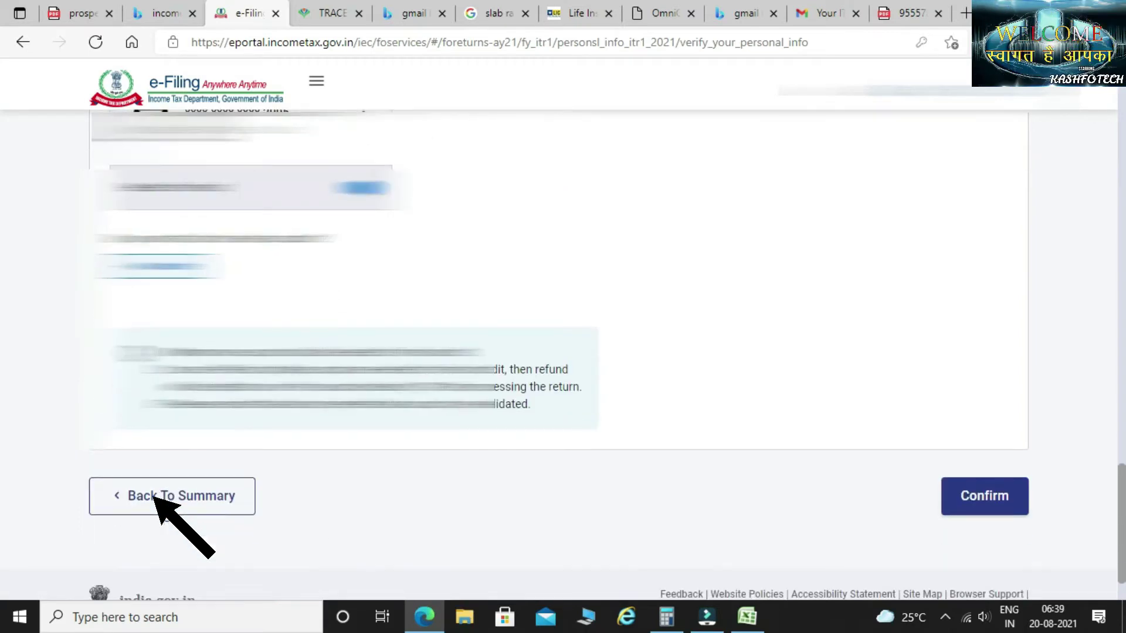
pyautogui.click(995, 502)
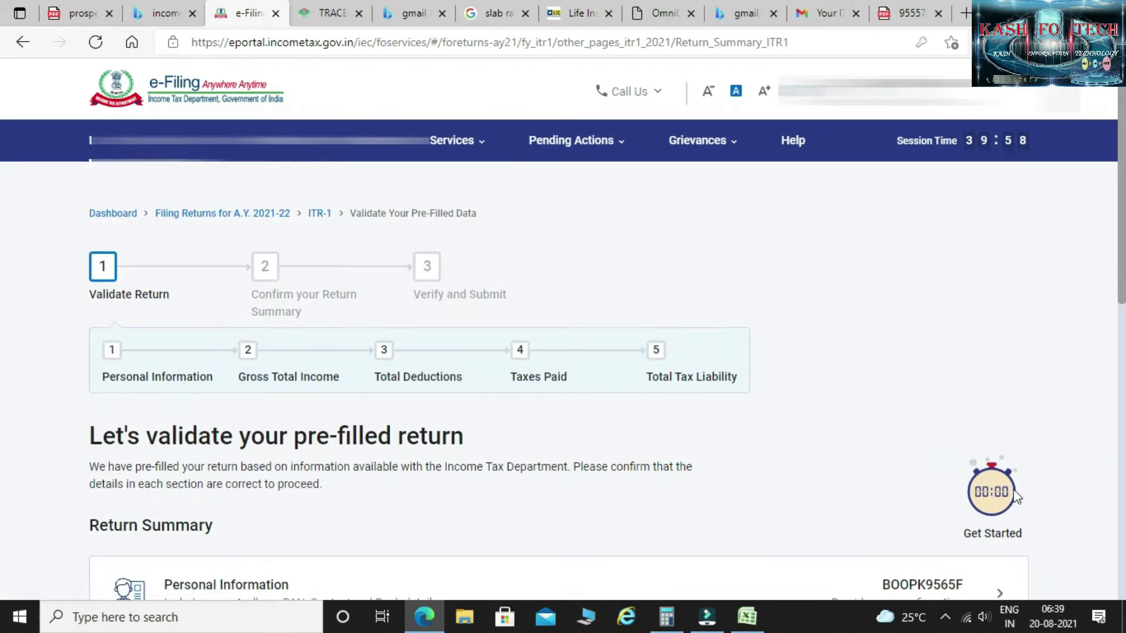
# - Open the Gross Total Income section from the return summary
pyautogui.scroll(-5, 598, 391)
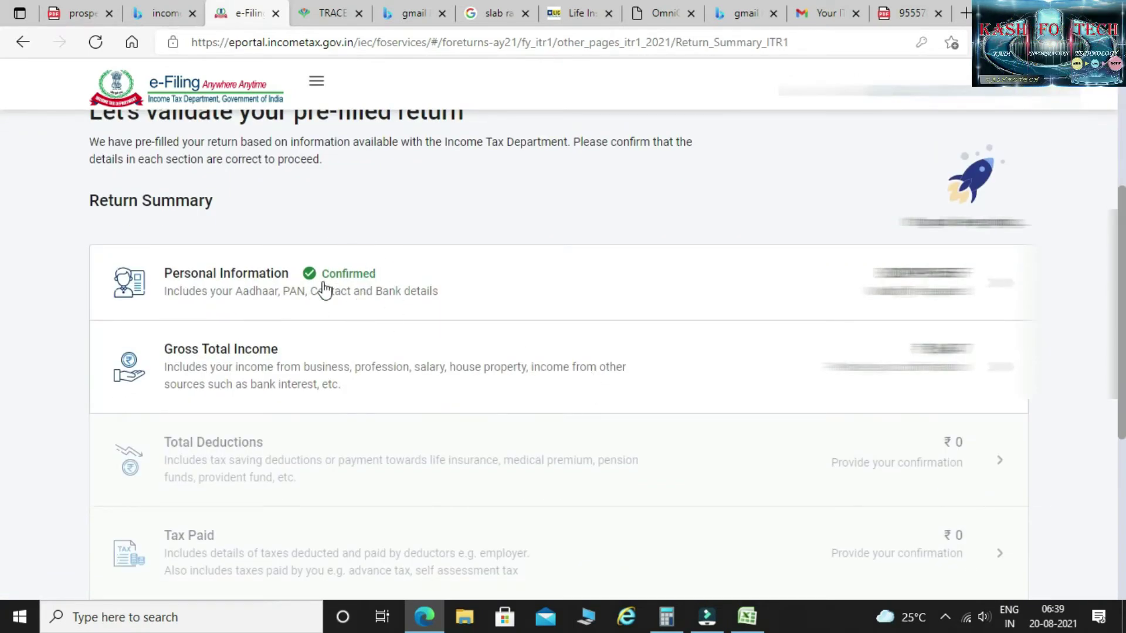
pyautogui.click(361, 383)
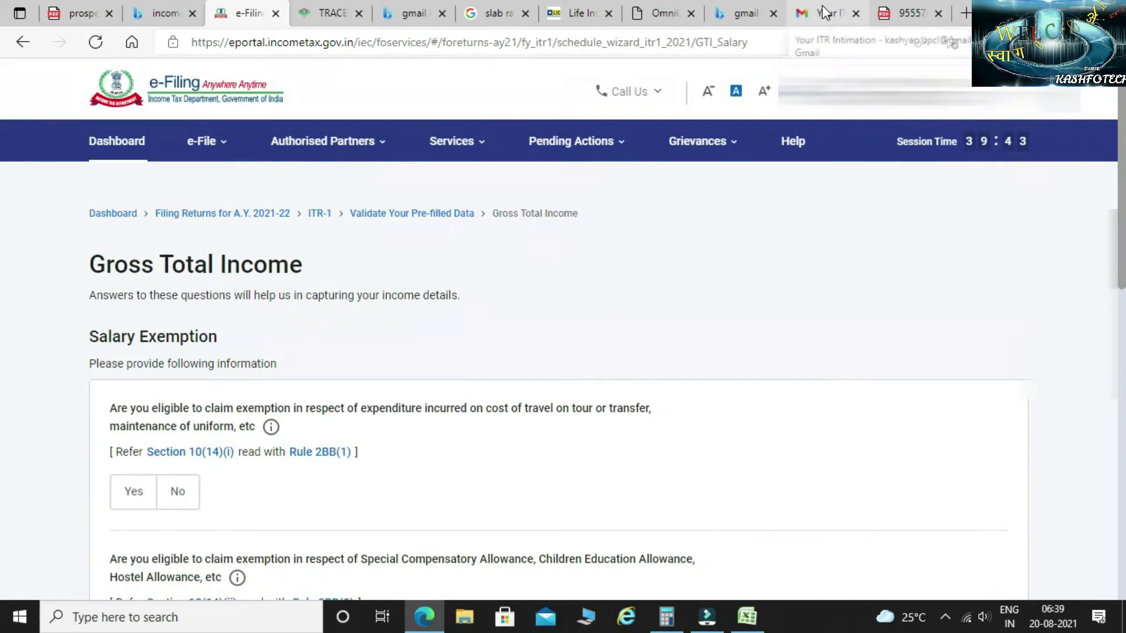
# - Answer No to every salary exemption question, including any other exemption from salary income, and continue to the income source details
pyautogui.scroll(-3, 317, 408)
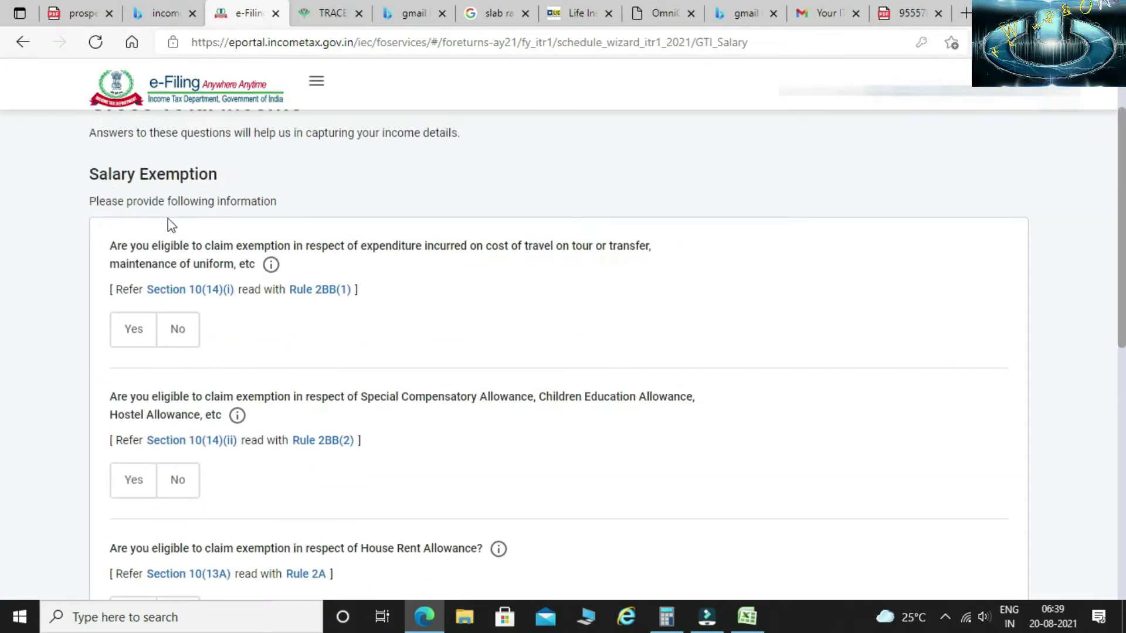
pyautogui.scroll(-1, 208, 354)
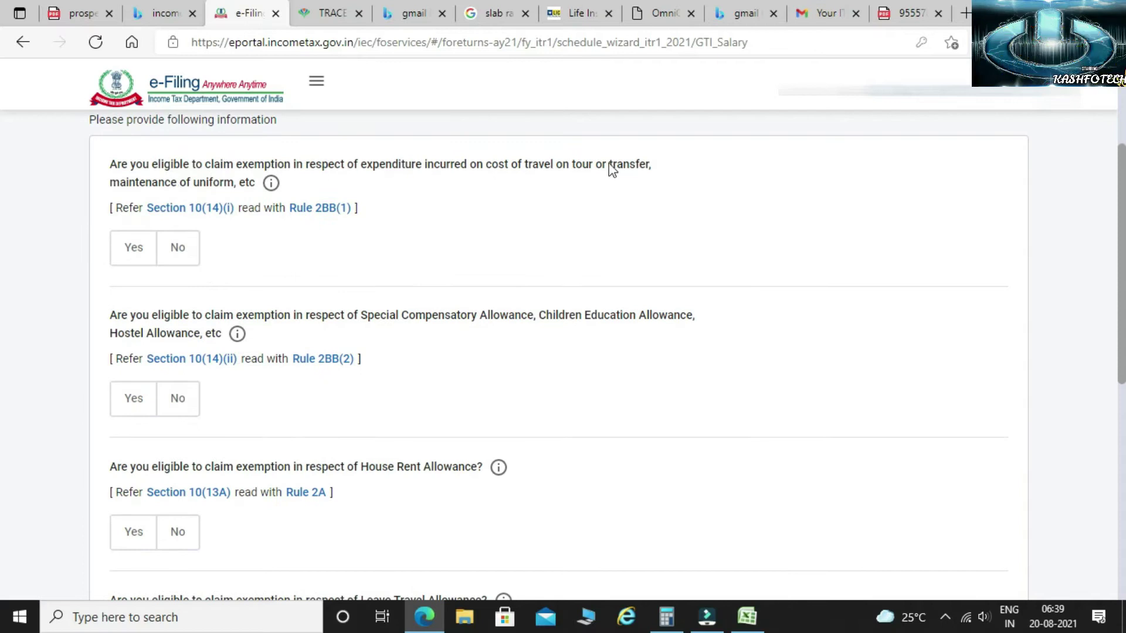
pyautogui.moveTo(645, 169); pyautogui.dragTo(540, 166)
pyautogui.click(131, 448)
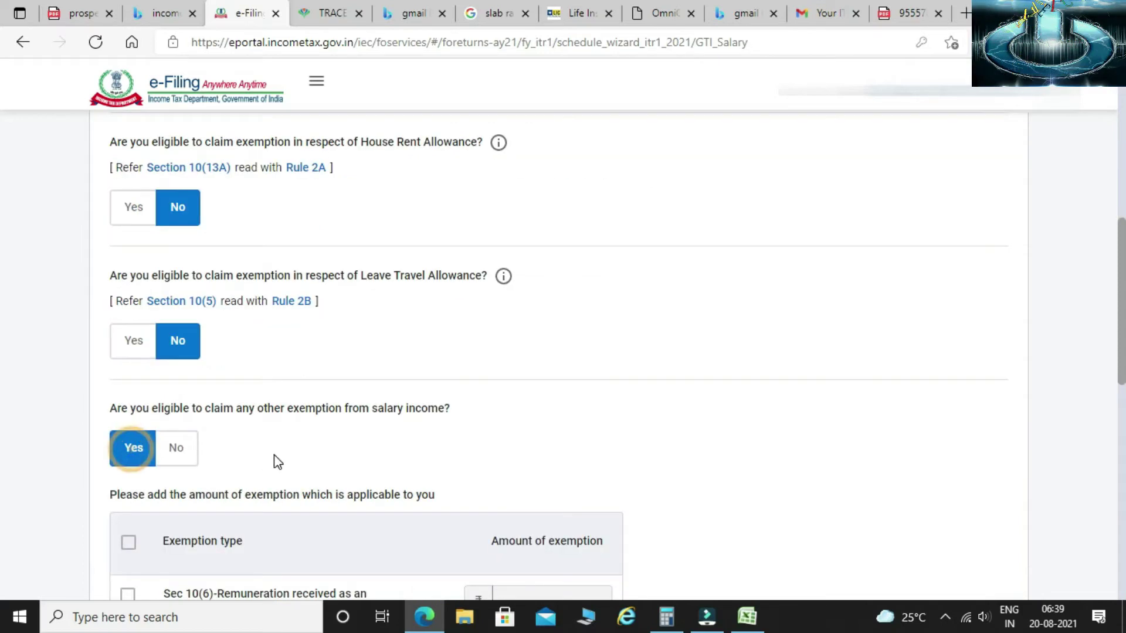
pyautogui.scroll(-5, 276, 458)
pyautogui.scroll(-2, 273, 455)
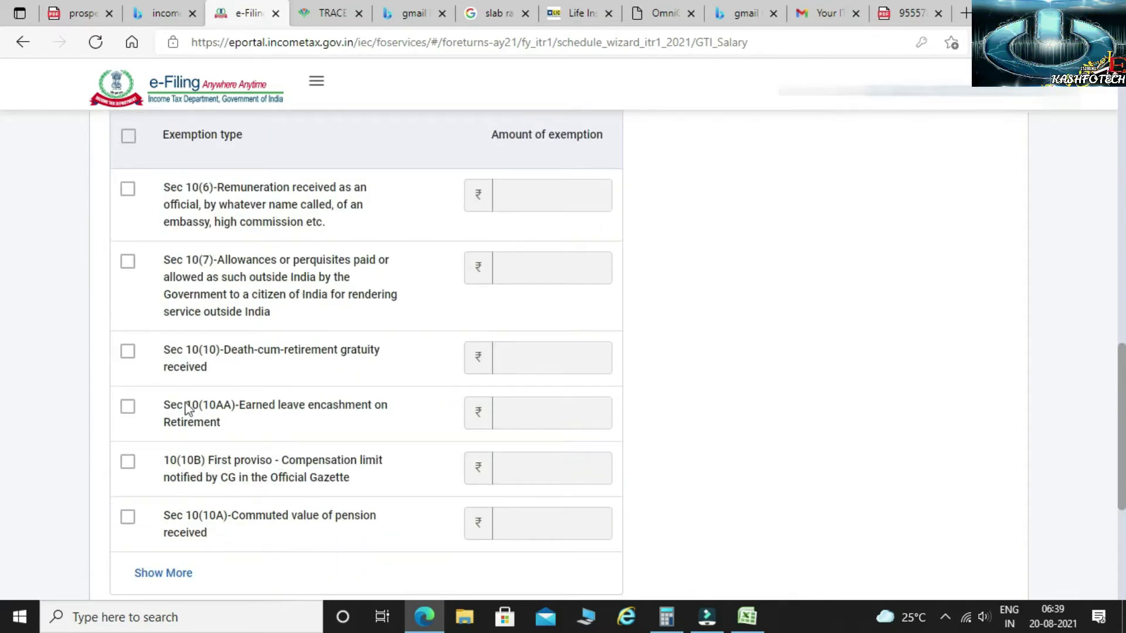
pyautogui.scroll(7, 146, 412)
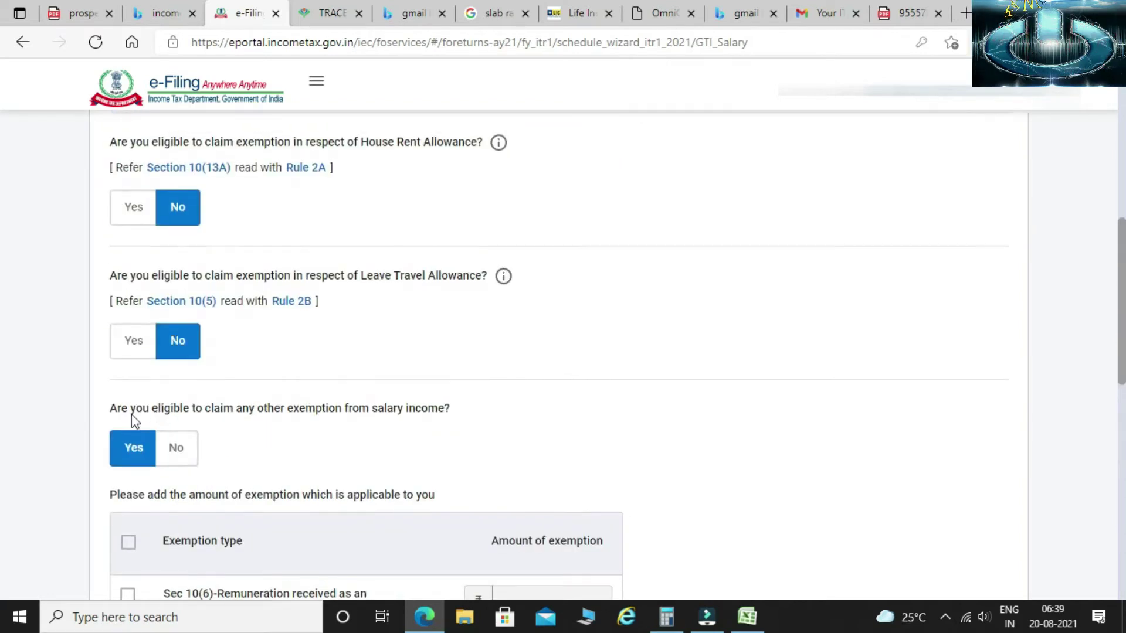
pyautogui.click(188, 454)
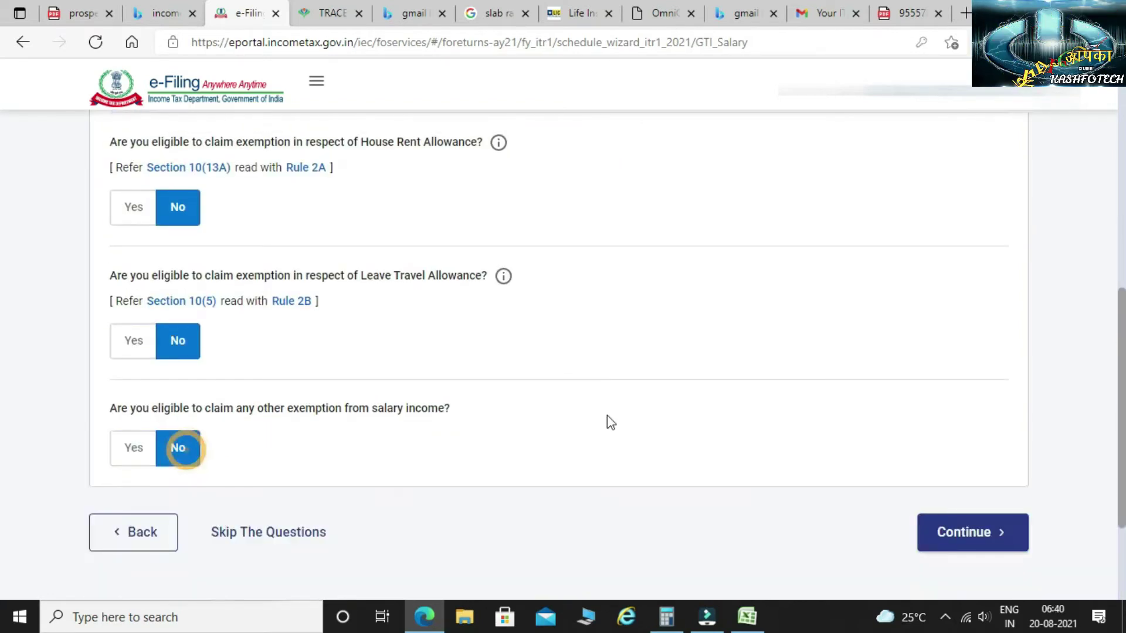
pyautogui.scroll(-3, 706, 412)
pyautogui.click(953, 371)
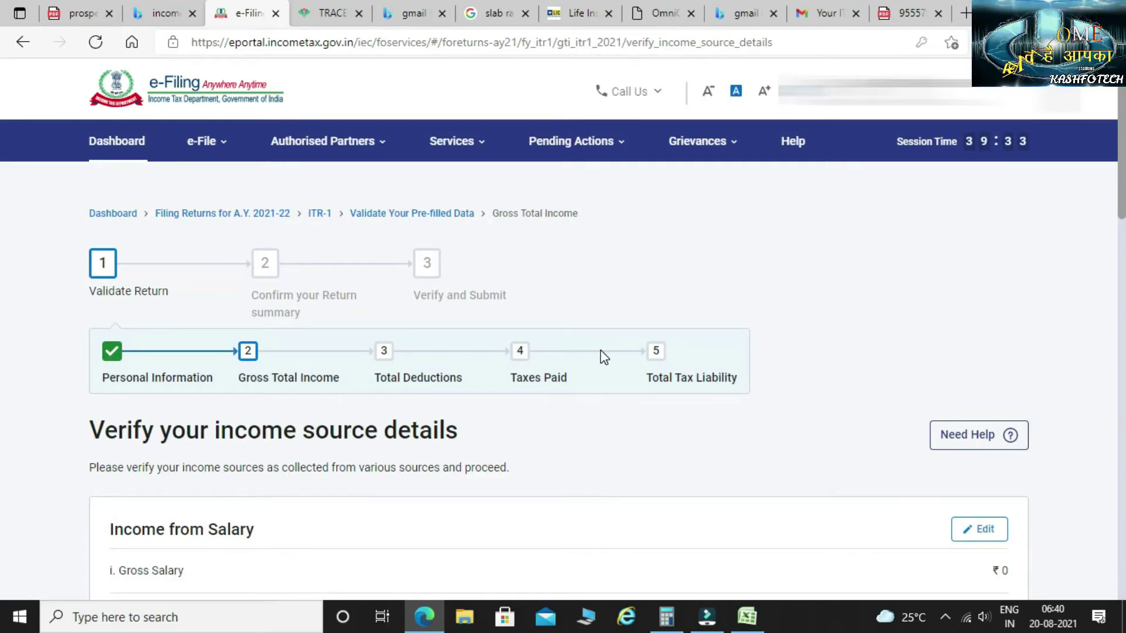
# - Open Income from Salary for editing and enter 1,62,530 as the salary as per section 17(1)
pyautogui.scroll(-4, 604, 357)
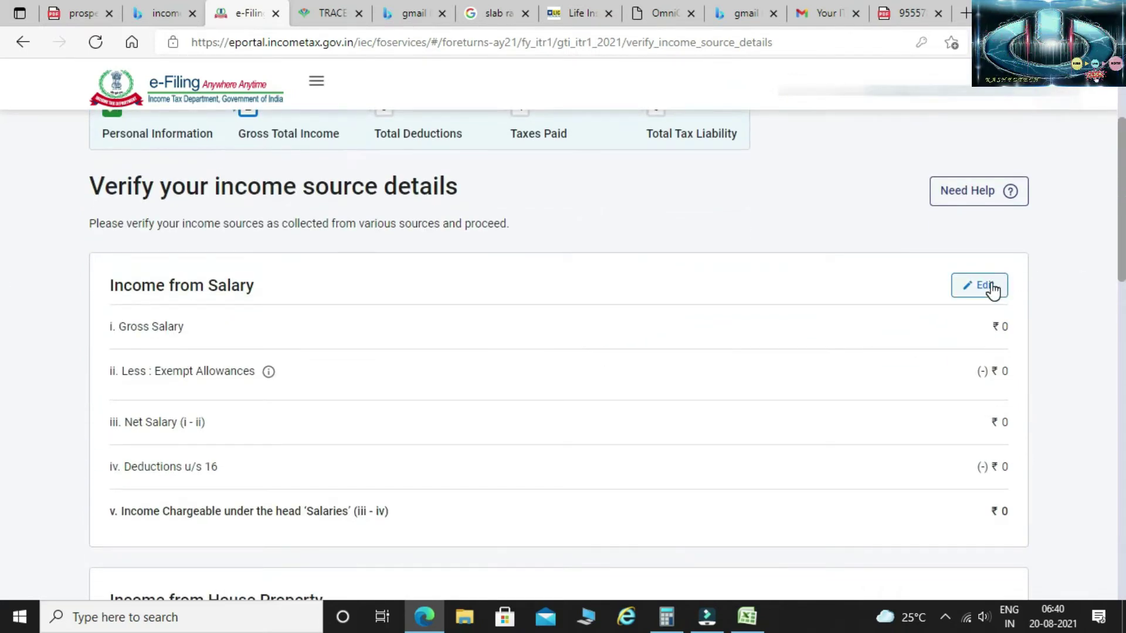
pyautogui.scroll(-7, 945, 309)
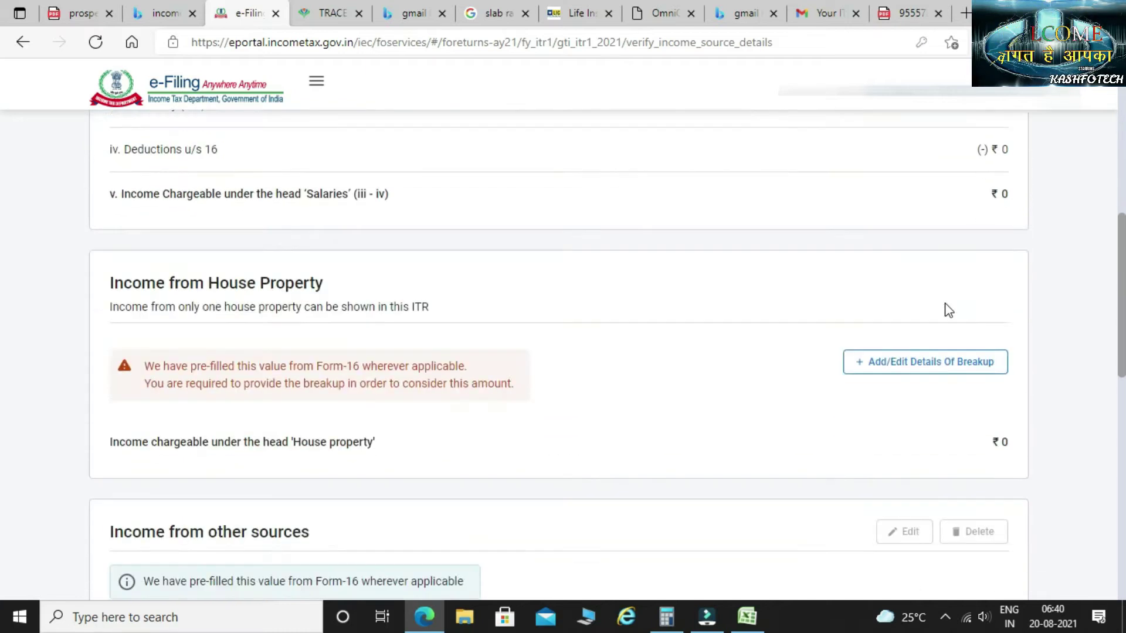
pyautogui.scroll(7, 927, 301)
pyautogui.click(975, 290)
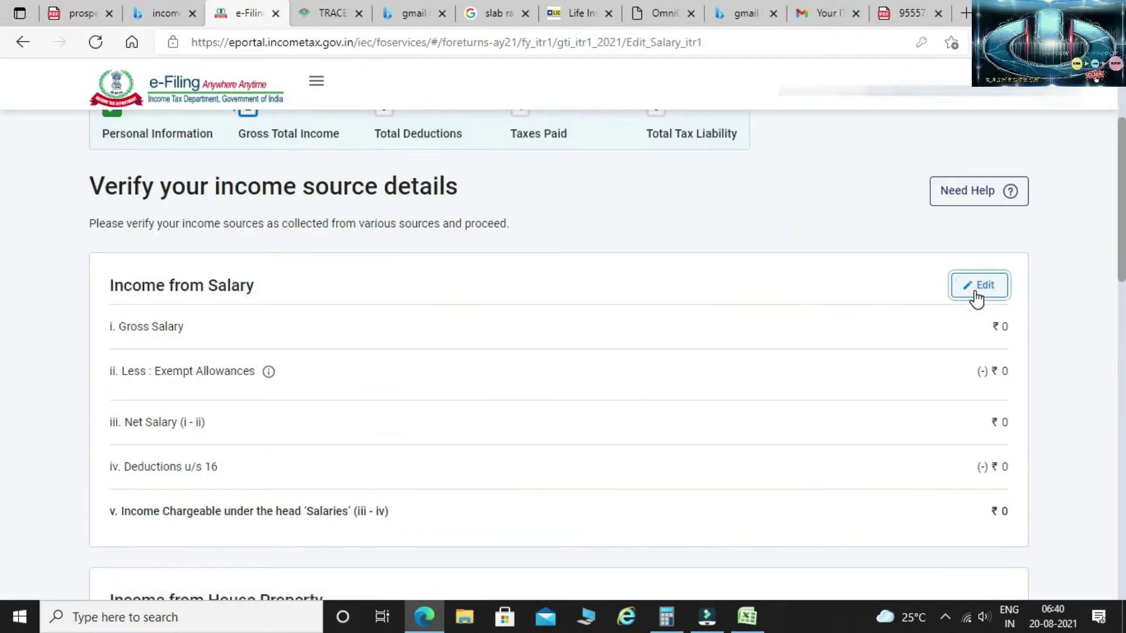
pyautogui.moveTo(129, 412); pyautogui.dragTo(217, 414)
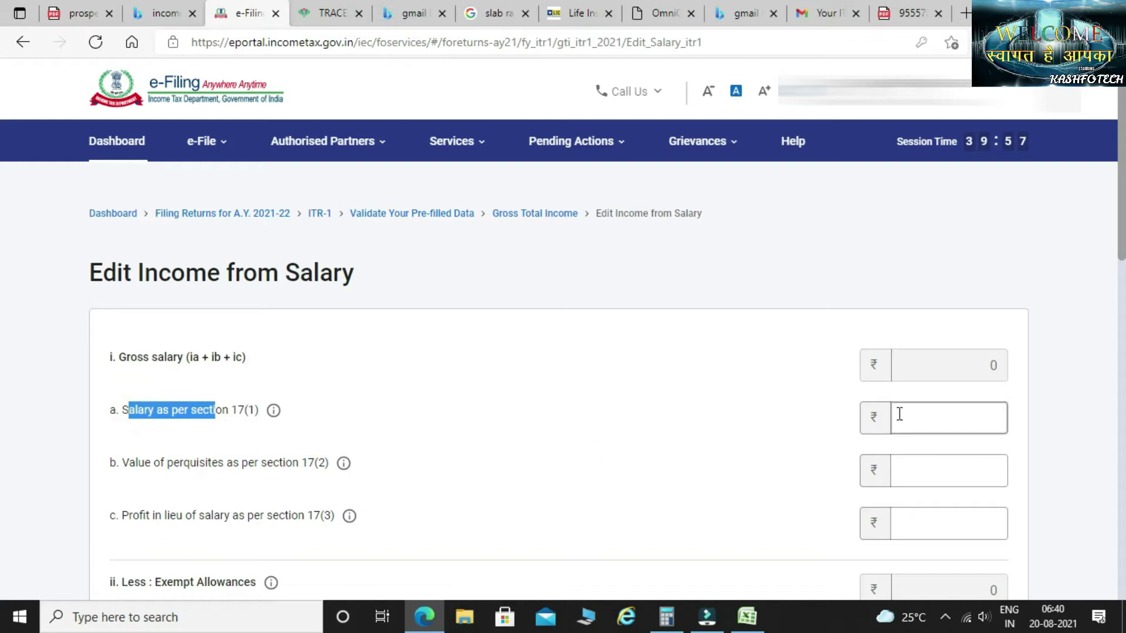
pyautogui.click(947, 414)
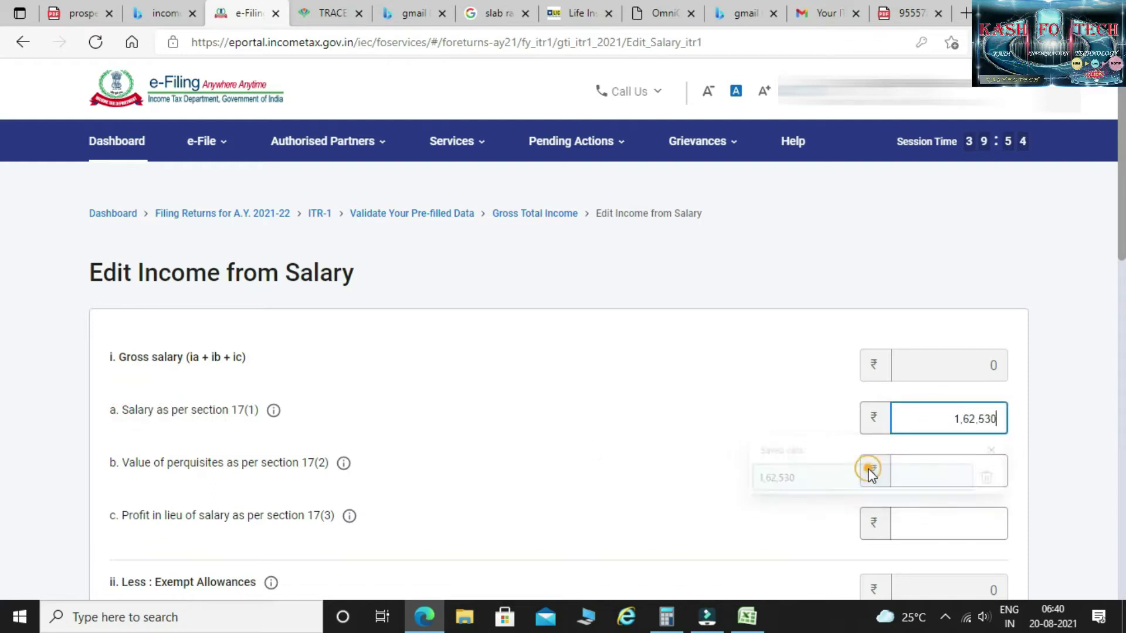
pyautogui.click(868, 473)
# - Save the salary income without claiming an exempt allowance, after reviewing the allowance options and the deductions u/s 16
pyautogui.scroll(-5, 463, 440)
pyautogui.click(217, 346)
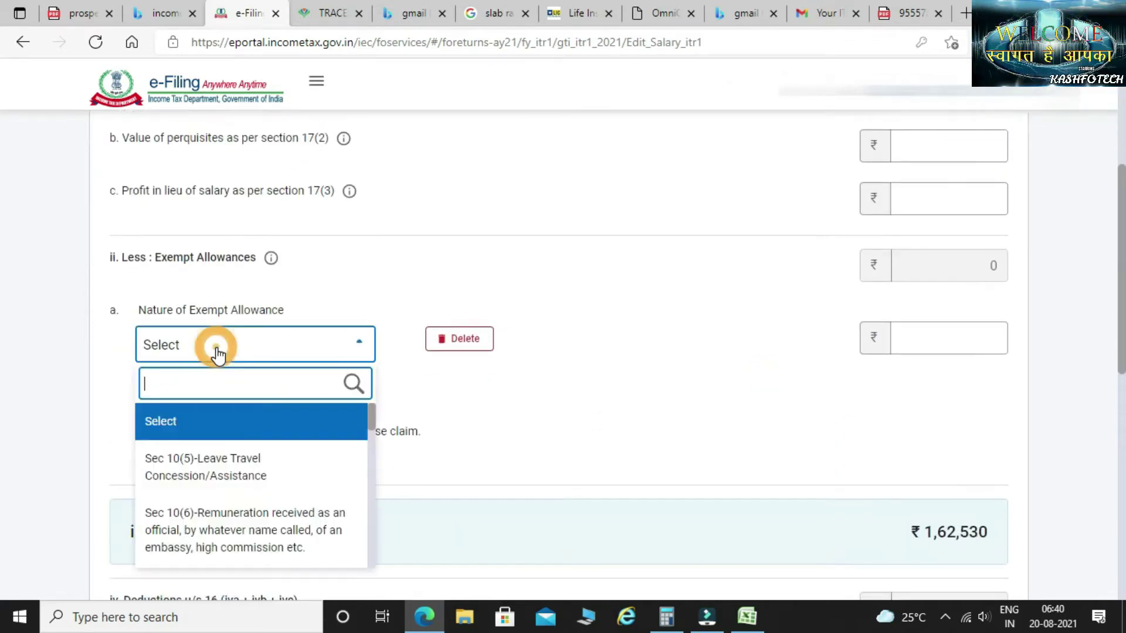
pyautogui.click(667, 359)
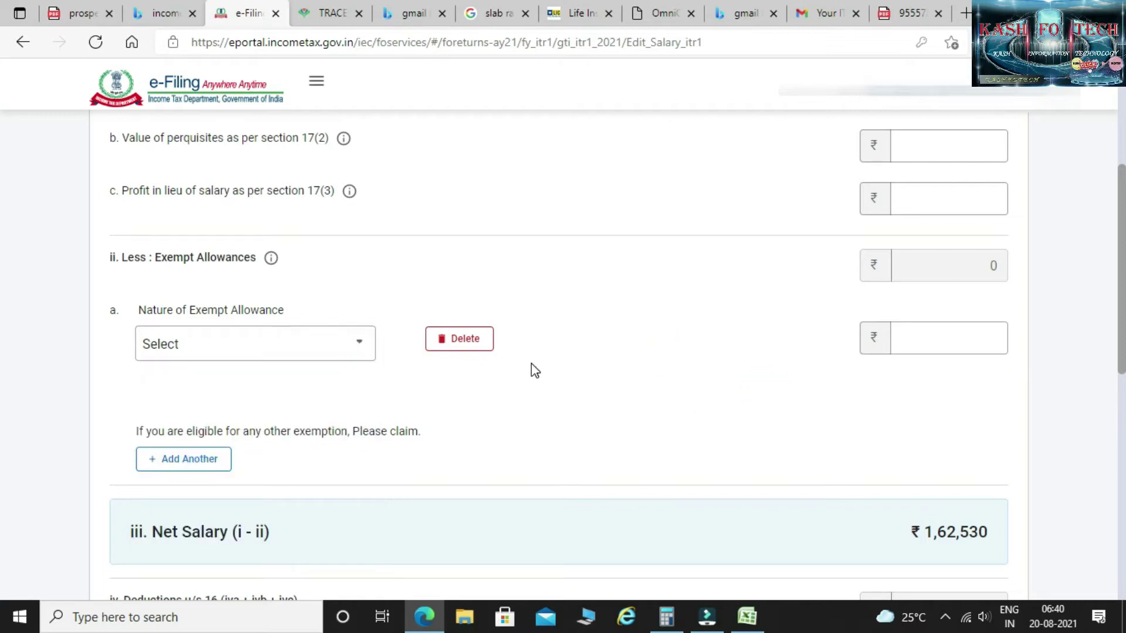
pyautogui.scroll(-1, 533, 369)
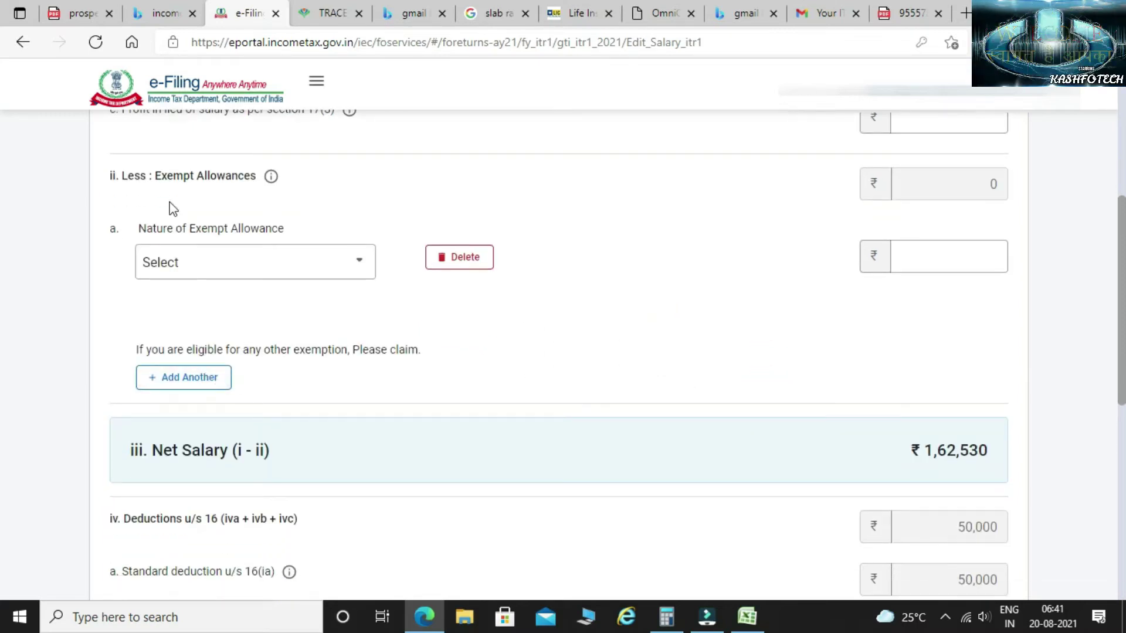
pyautogui.scroll(-3, 510, 367)
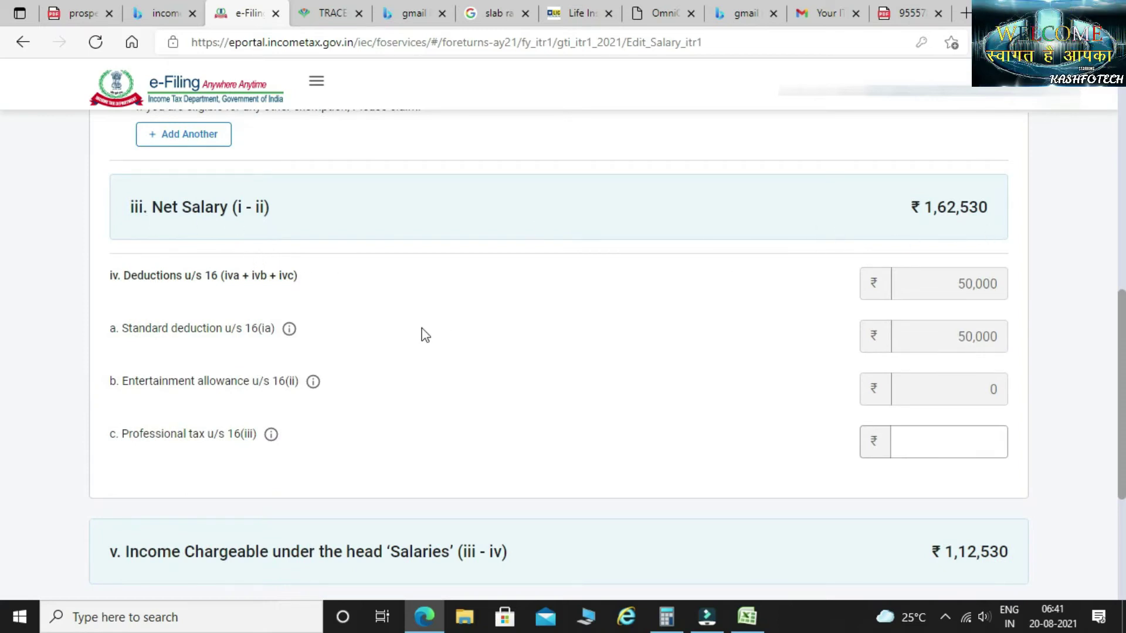
pyautogui.moveTo(991, 287); pyautogui.dragTo(956, 285)
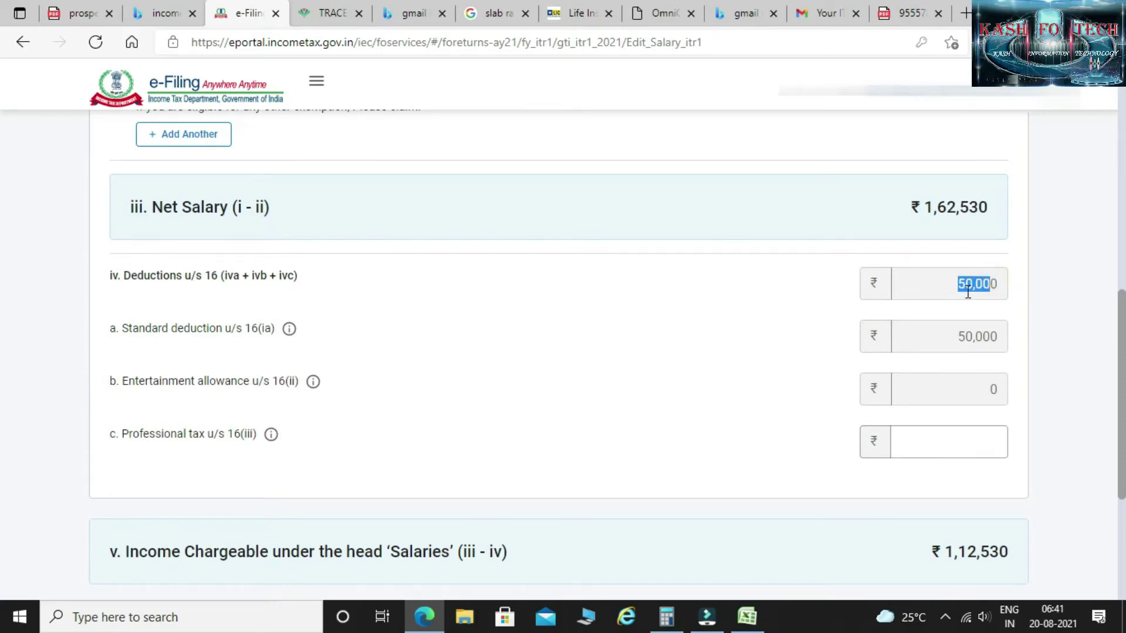
pyautogui.moveTo(956, 284); pyautogui.dragTo(1029, 291)
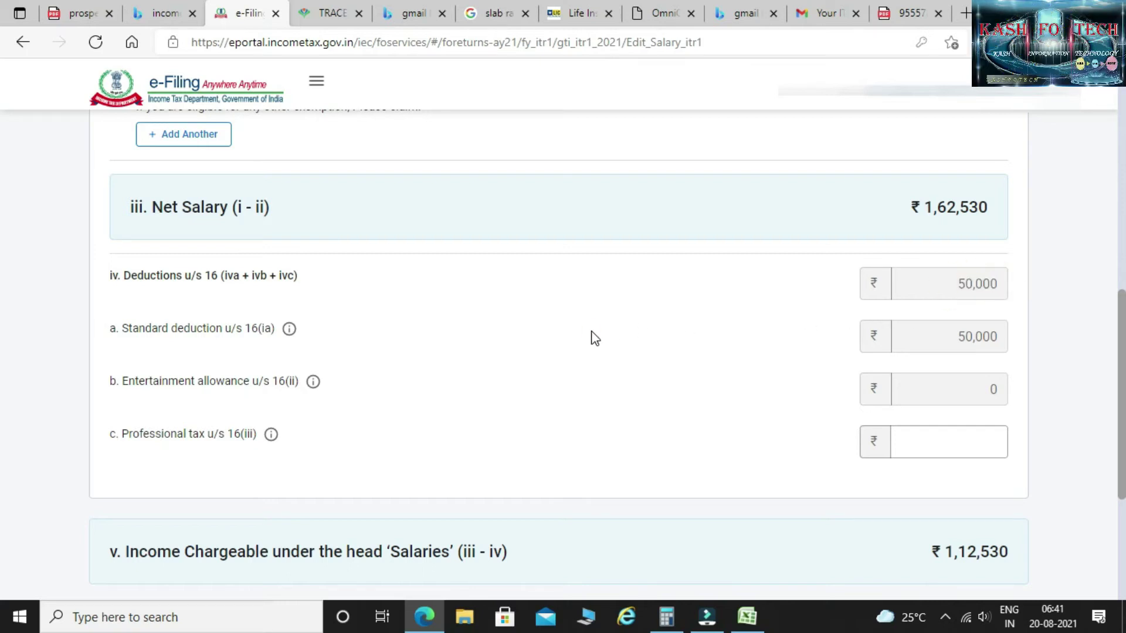
pyautogui.scroll(-3, 595, 339)
pyautogui.moveTo(931, 394); pyautogui.dragTo(1041, 395)
pyautogui.click(799, 396)
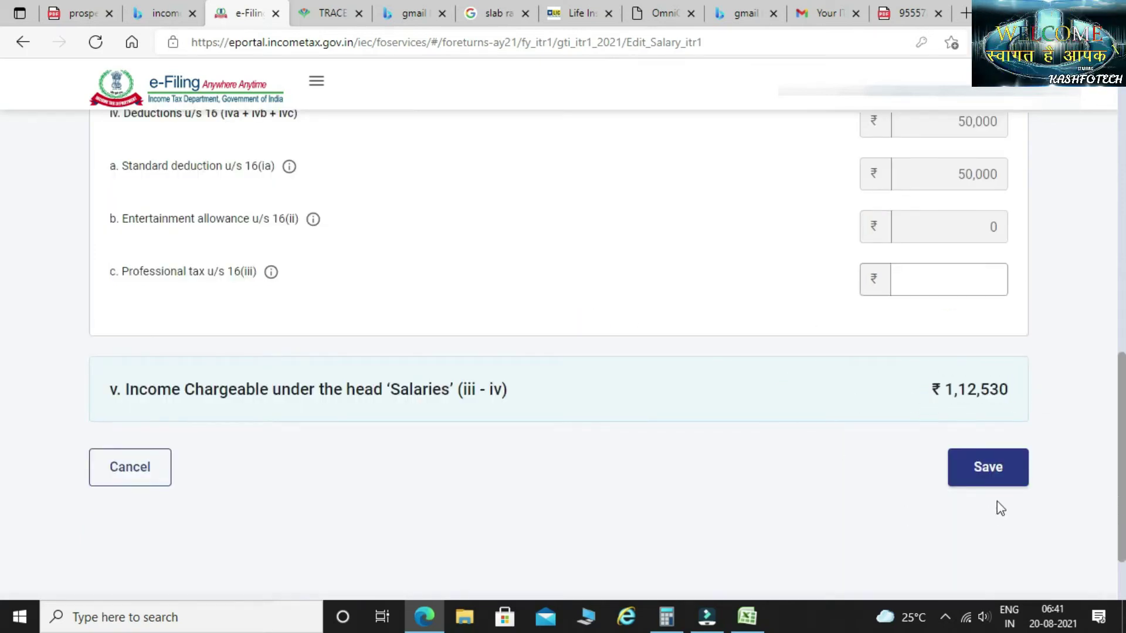
pyautogui.click(990, 468)
# - Examine the Income from House Property section and the deposit interest listed under Income from other sources
pyautogui.moveTo(346, 277); pyautogui.dragTo(144, 274)
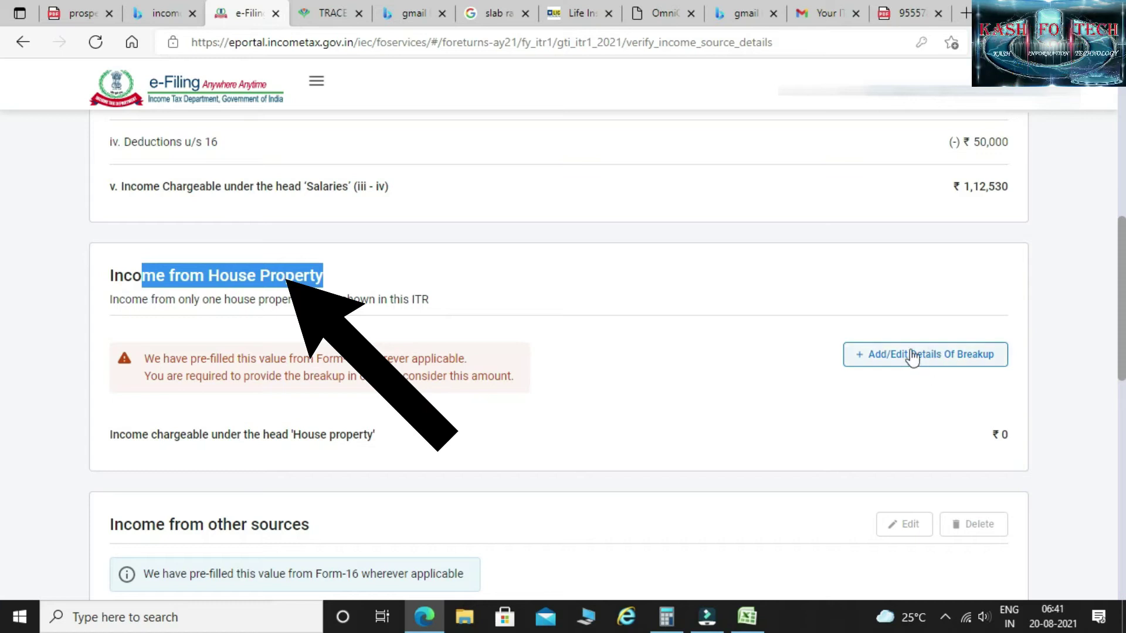
pyautogui.click(723, 410)
pyautogui.scroll(-4, 724, 410)
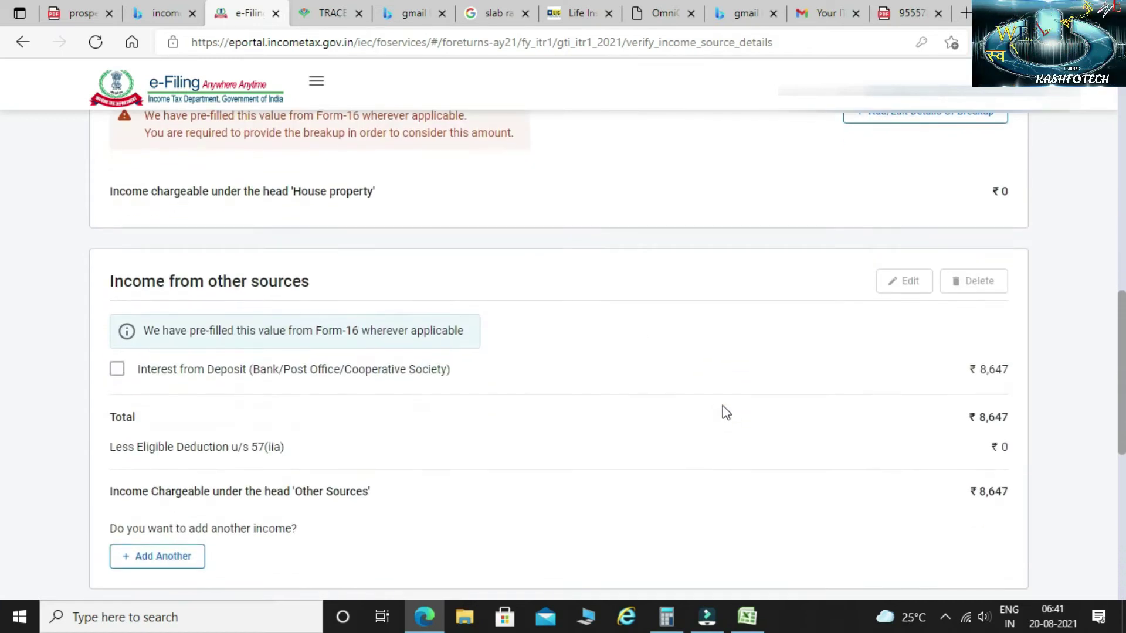
pyautogui.moveTo(335, 285); pyautogui.dragTo(137, 293)
pyautogui.click(448, 284)
pyautogui.scroll(-1, 480, 363)
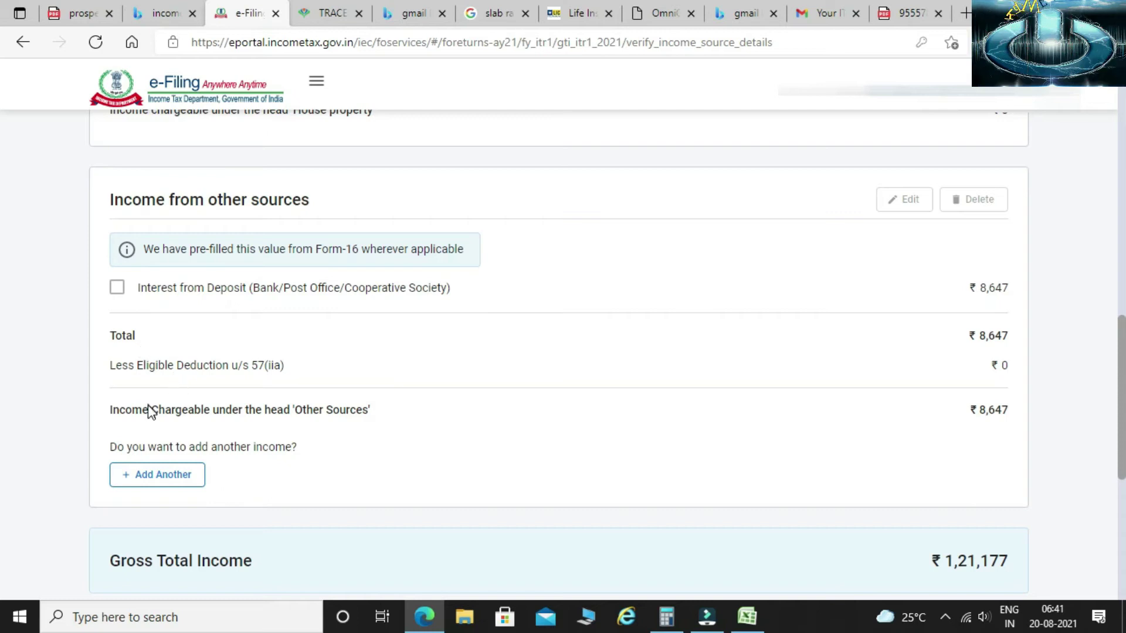
pyautogui.click(116, 288)
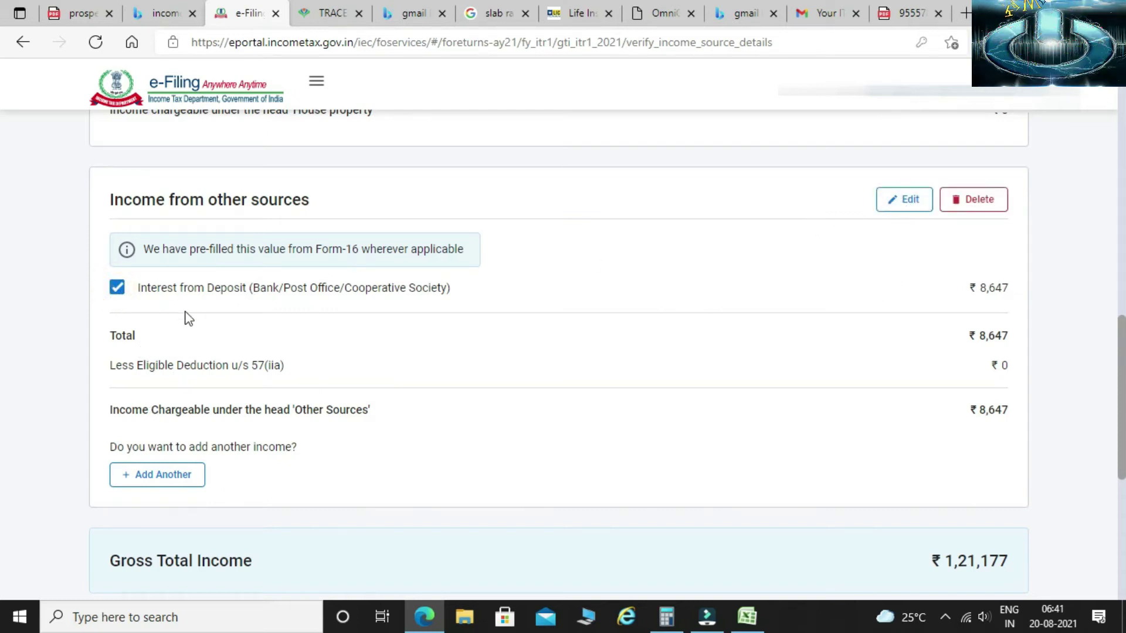
pyautogui.click(117, 288)
# - Add another income from other sources, declaring savings bank interest of 589 and keeping the pre-filled deposit interest
pyautogui.click(171, 474)
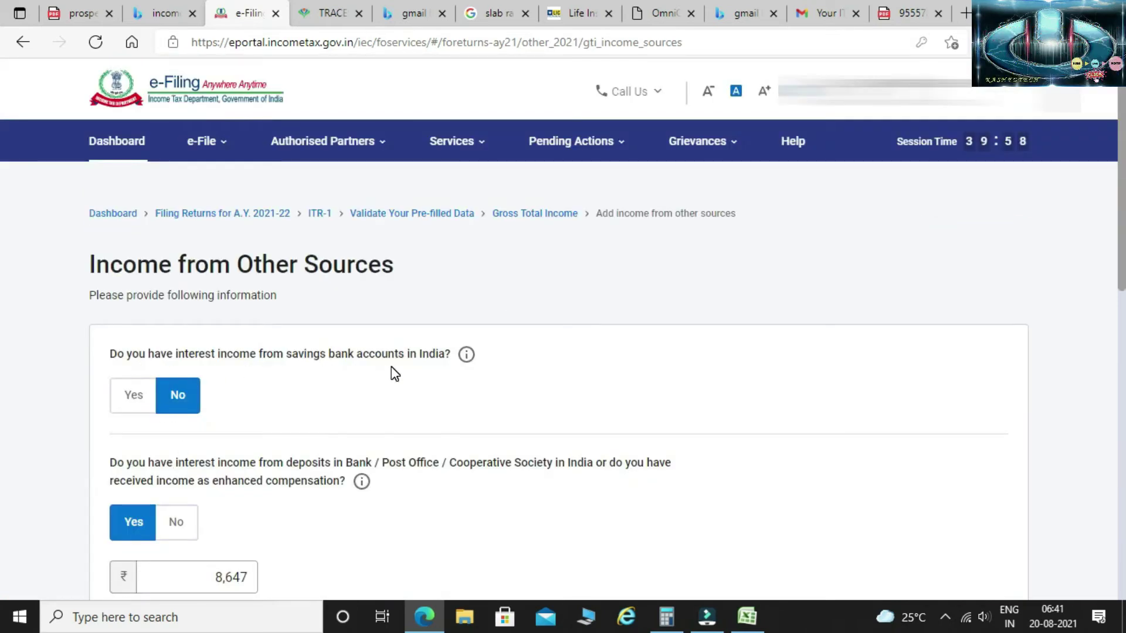
pyautogui.click(126, 398)
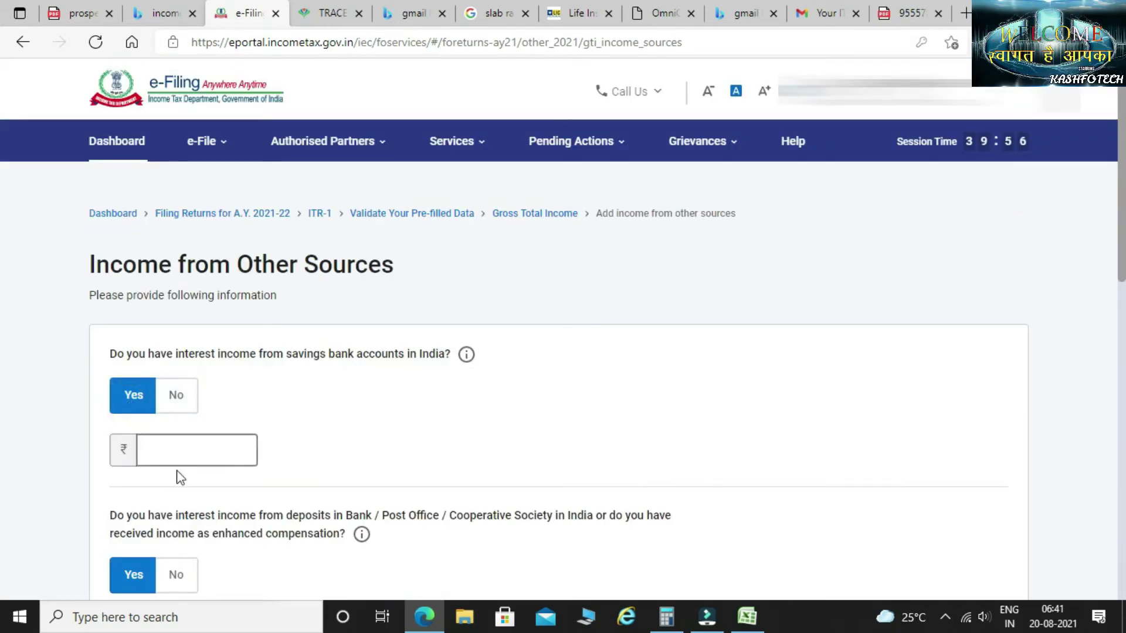
pyautogui.click(170, 453)
pyautogui.click(87, 509)
pyautogui.scroll(-4, 503, 490)
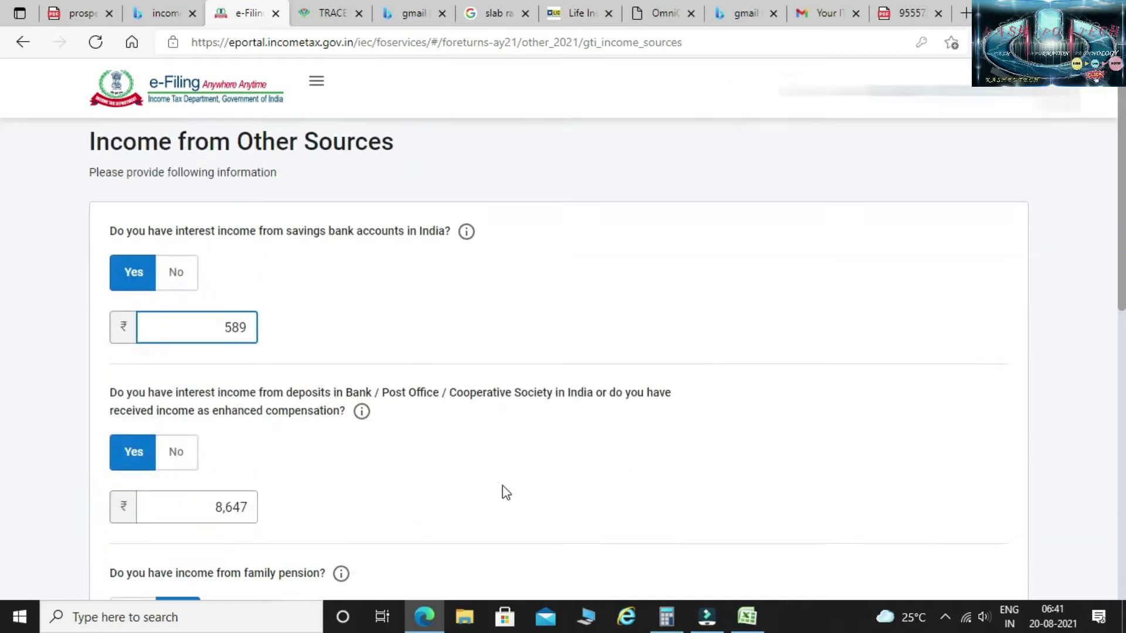
pyautogui.click(580, 390)
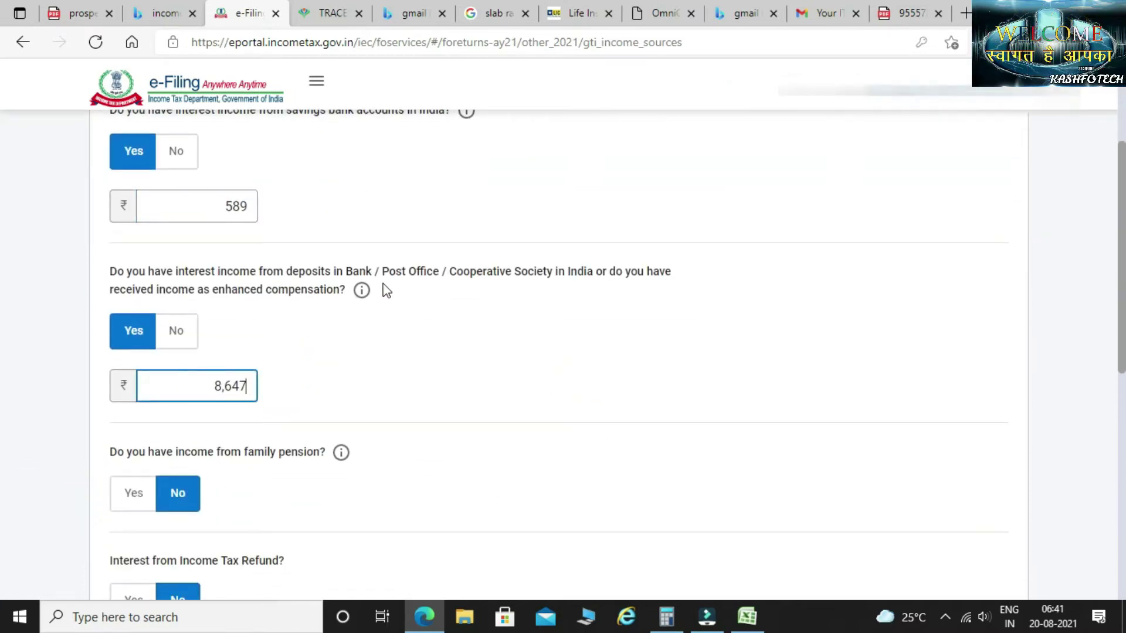
# - Declare any other income of 1,70,000 with the description Tuition Fees and add it to the income from other sources
pyautogui.scroll(-5, 199, 393)
pyautogui.click(182, 434)
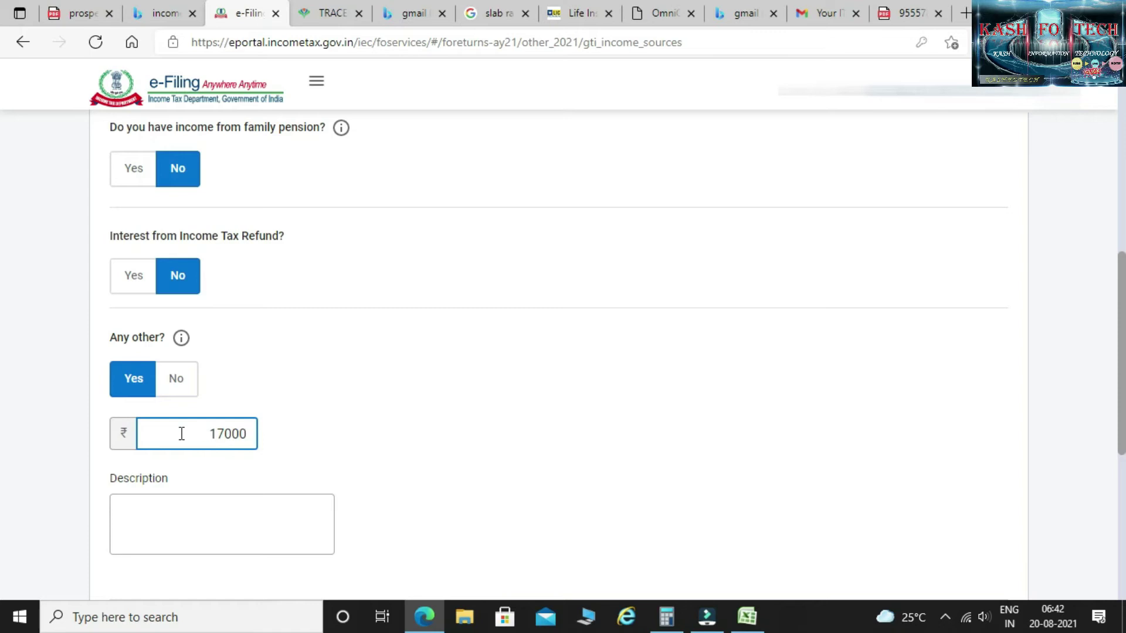
pyautogui.press('Tab')
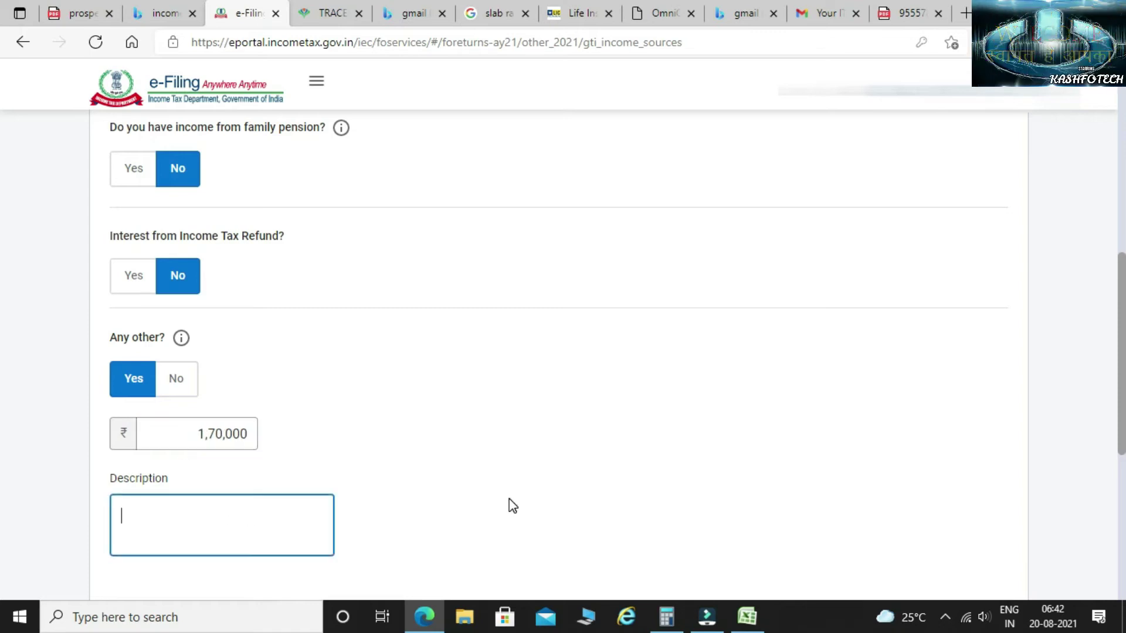
pyautogui.write('Tuition Fees')
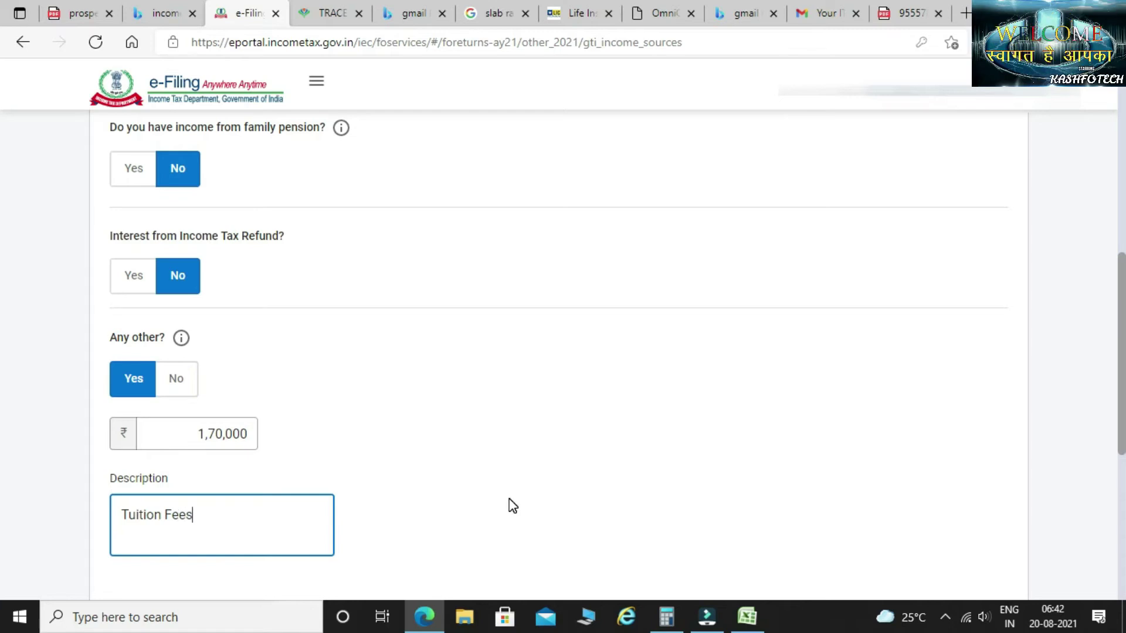
pyautogui.scroll(-5, 512, 506)
pyautogui.scroll(3, 141, 358)
pyautogui.click(237, 362)
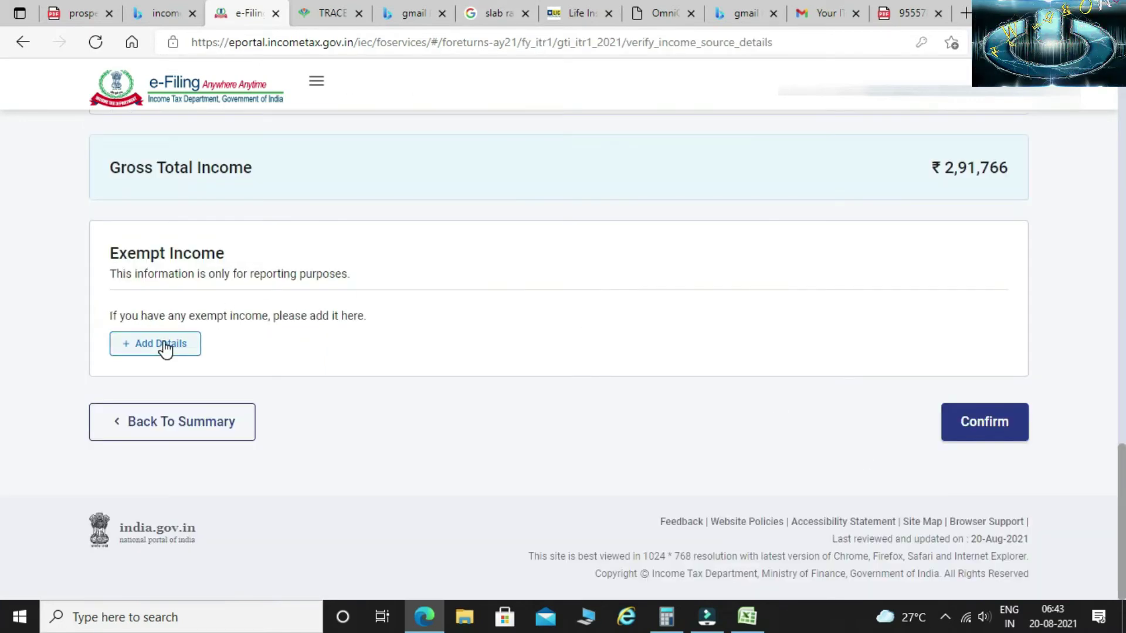
# - Review the Nature of Exempt Income options, cancel without adding any, and confirm the Gross Total Income section
pyautogui.click(165, 346)
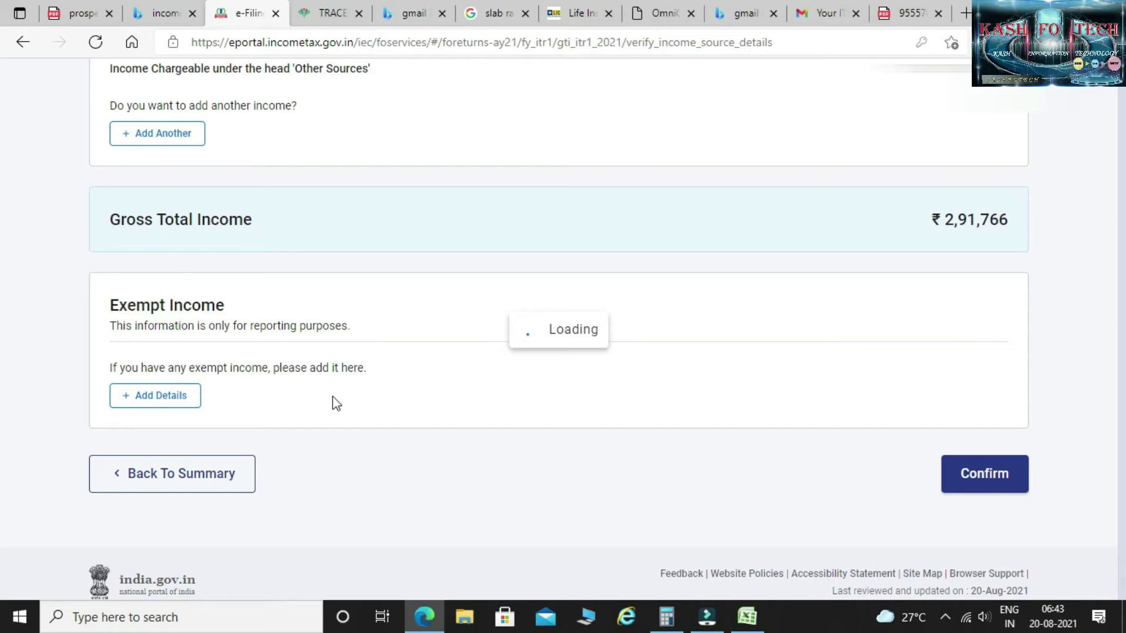
pyautogui.scroll(-2, 634, 397)
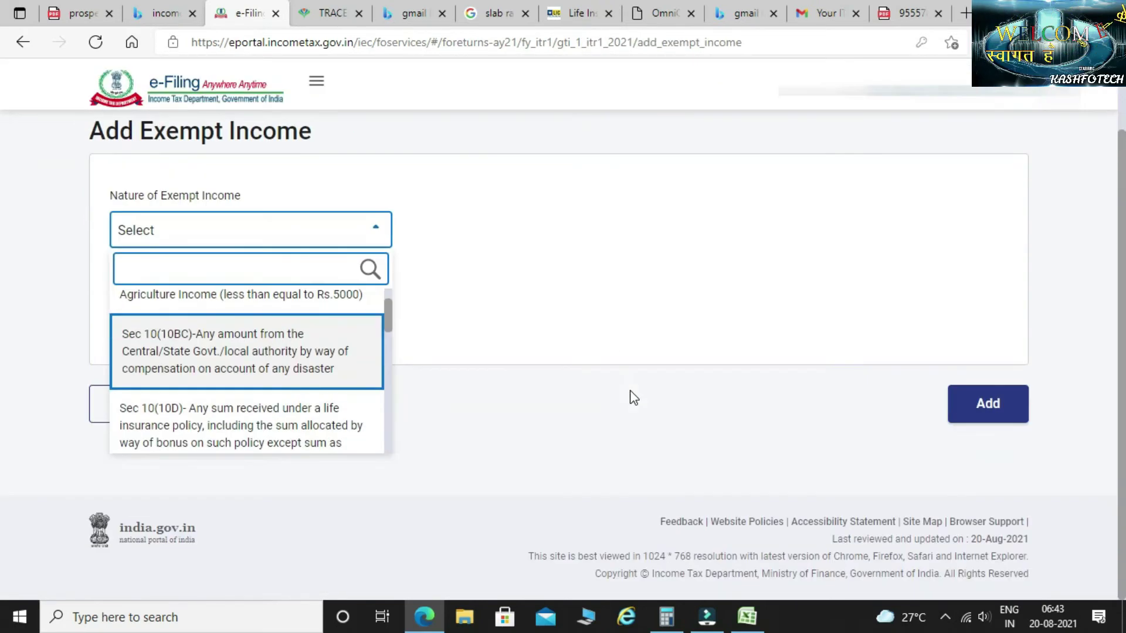
pyautogui.click(633, 398)
pyautogui.click(138, 413)
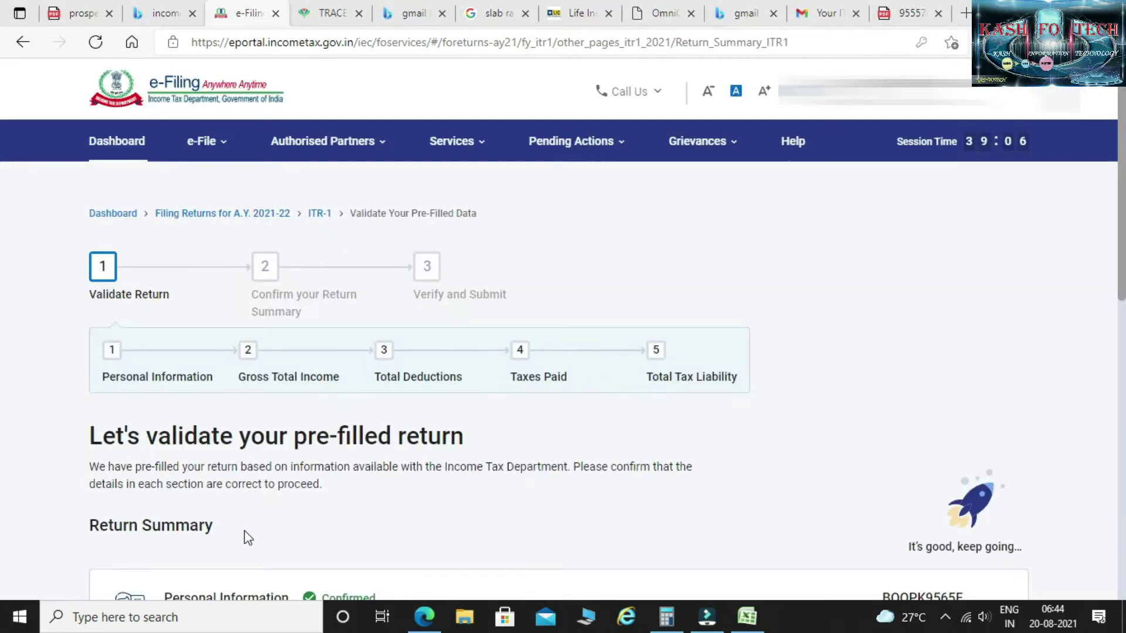
pyautogui.scroll(-5, 252, 410)
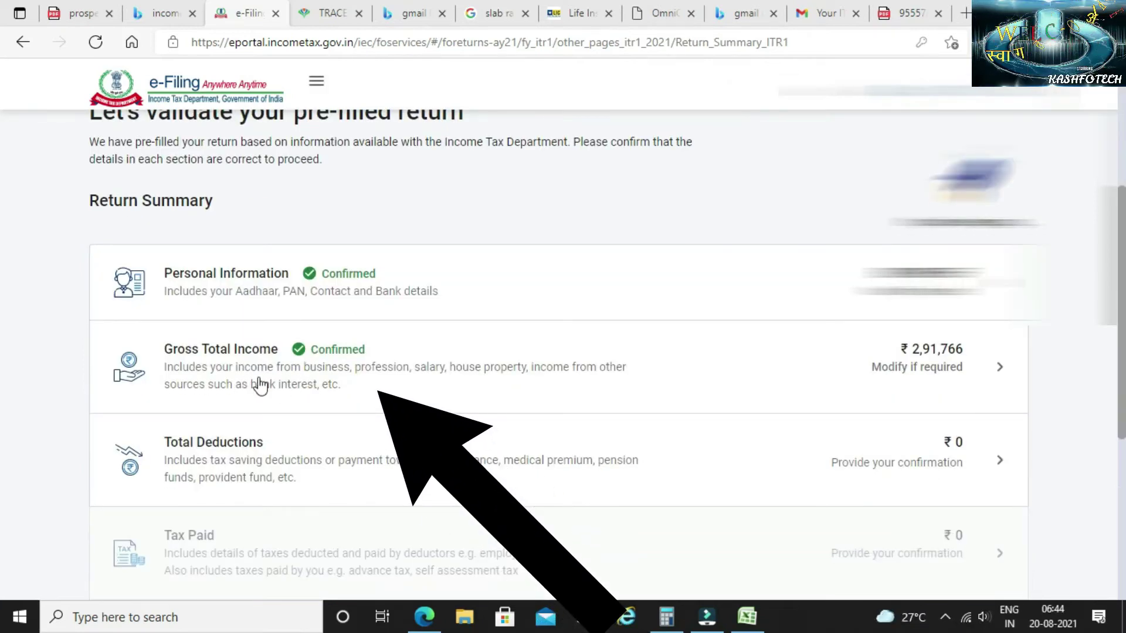
# - Open Total Deductions and answer No to the donation, Scientific Research or Rural Development donation, and section 80GG deduction questions
pyautogui.scroll(-1, 311, 384)
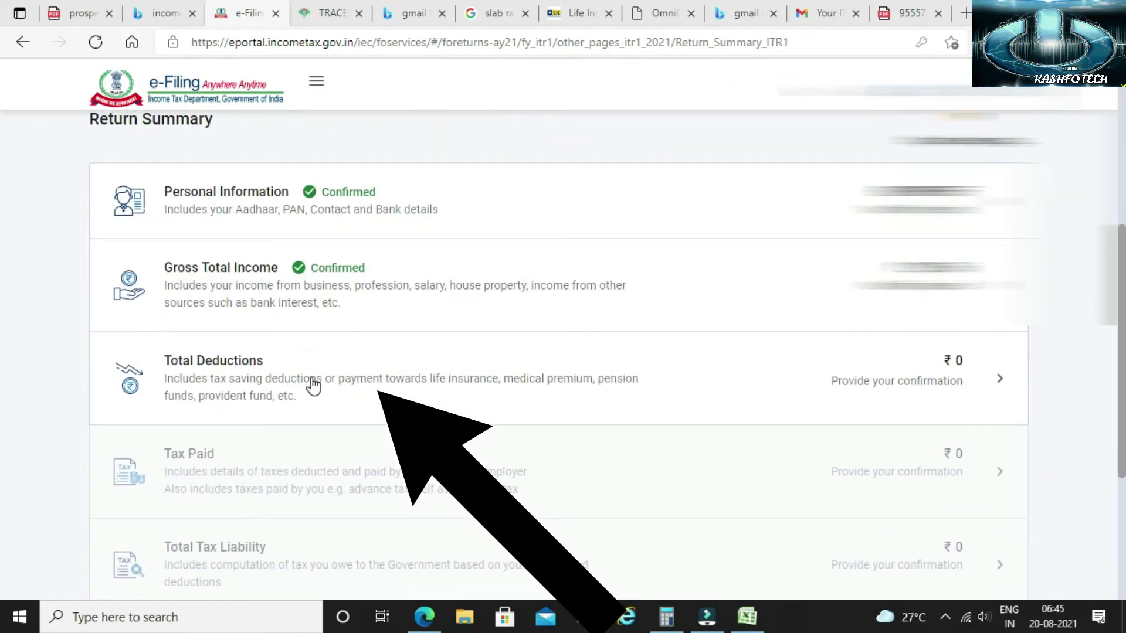
pyautogui.click(314, 386)
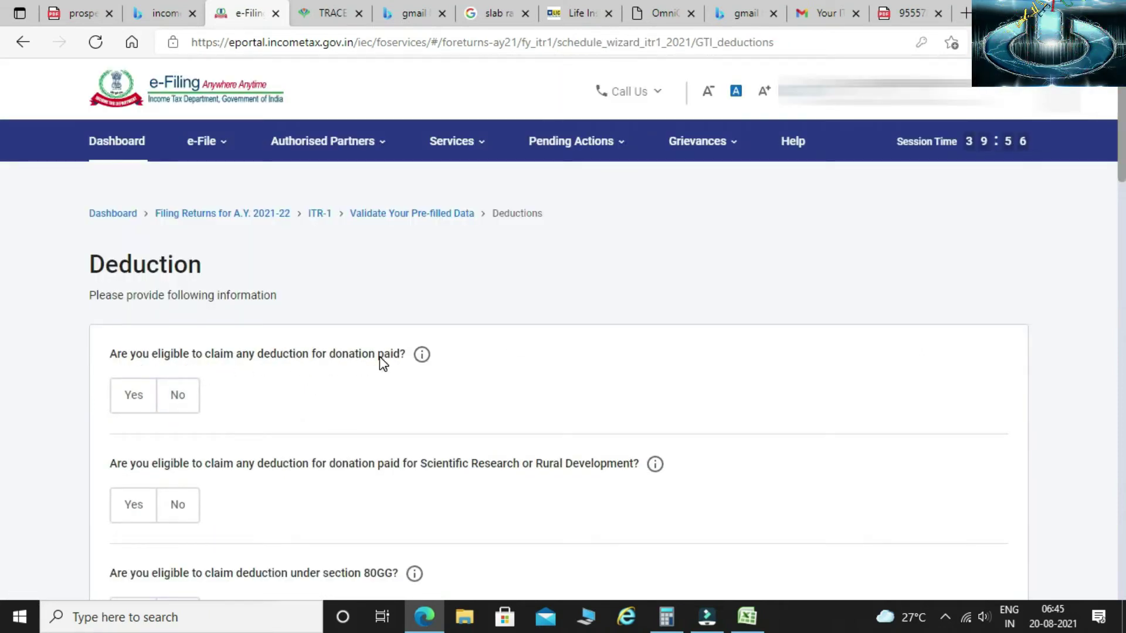
pyautogui.moveTo(379, 356); pyautogui.dragTo(320, 354)
pyautogui.click(178, 395)
pyautogui.scroll(-3, 384, 404)
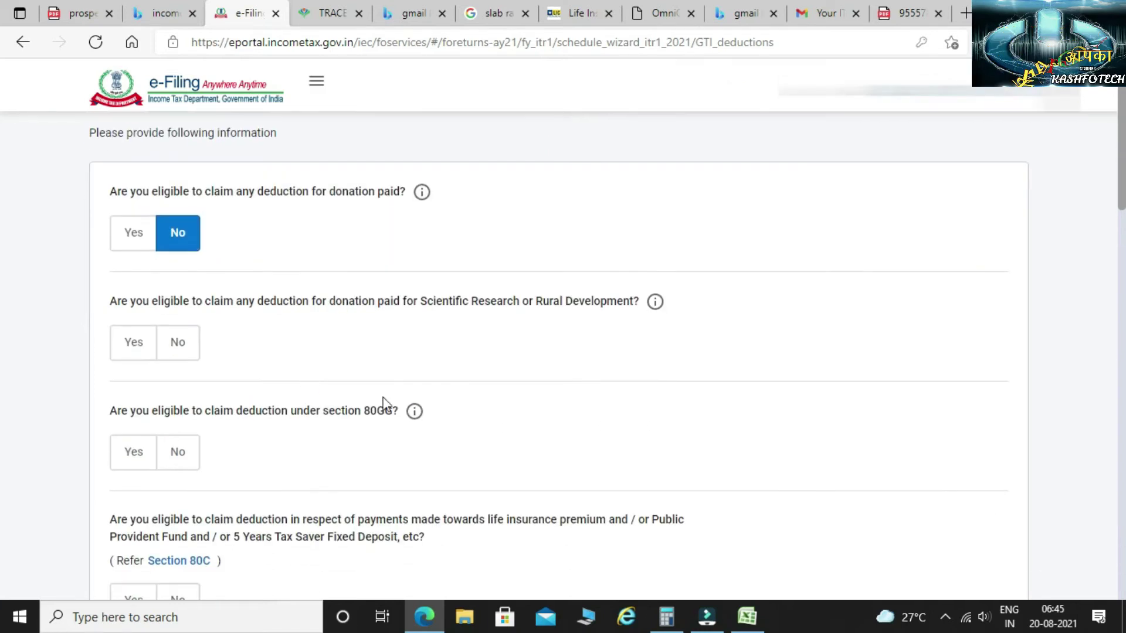
pyautogui.click(178, 352)
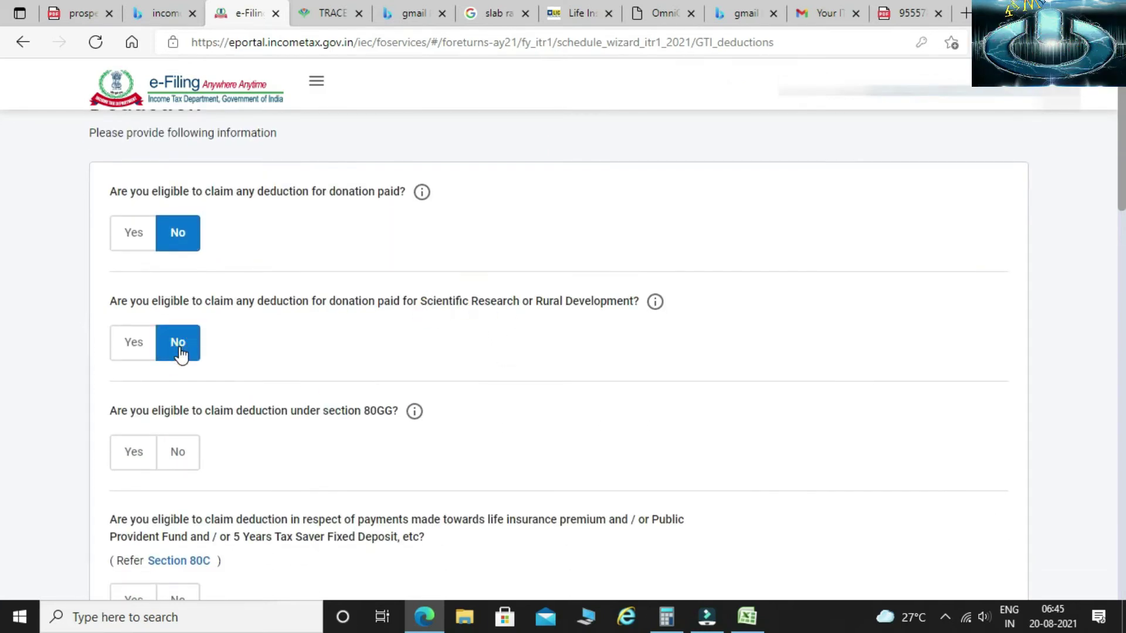
pyautogui.click(177, 452)
# - Answer Yes to the section 80C deduction question, verify the 80C investment of ₹ 21,710, and confirm the Total Deductions section
pyautogui.scroll(-3, 235, 410)
pyautogui.moveTo(159, 356); pyautogui.dragTo(612, 371)
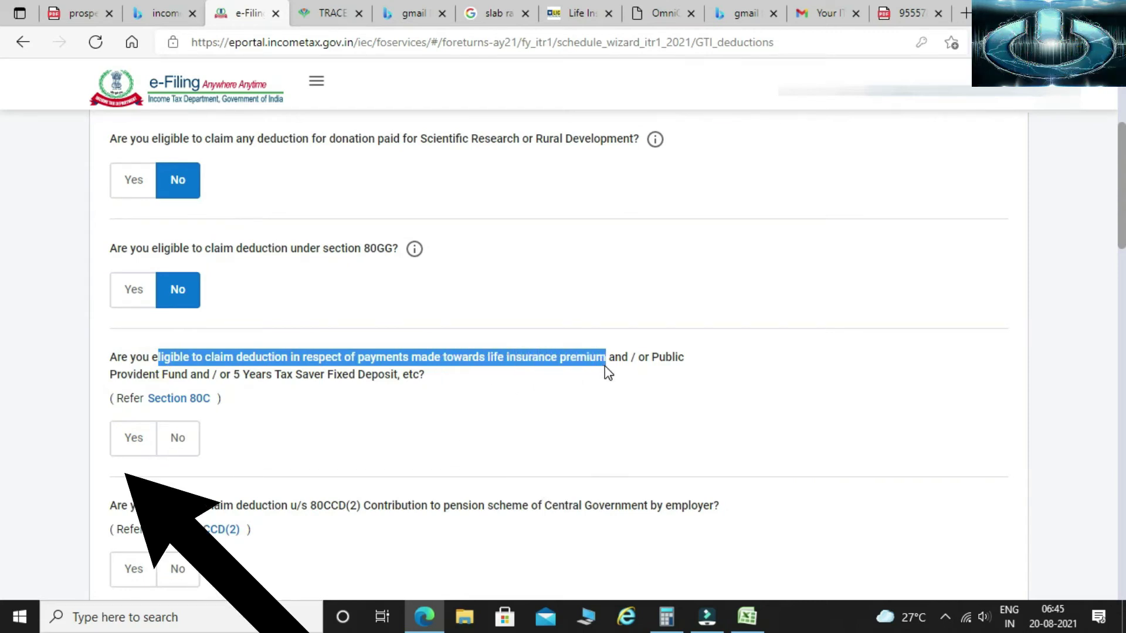
pyautogui.click(134, 438)
pyautogui.click(185, 516)
pyautogui.click(80, 580)
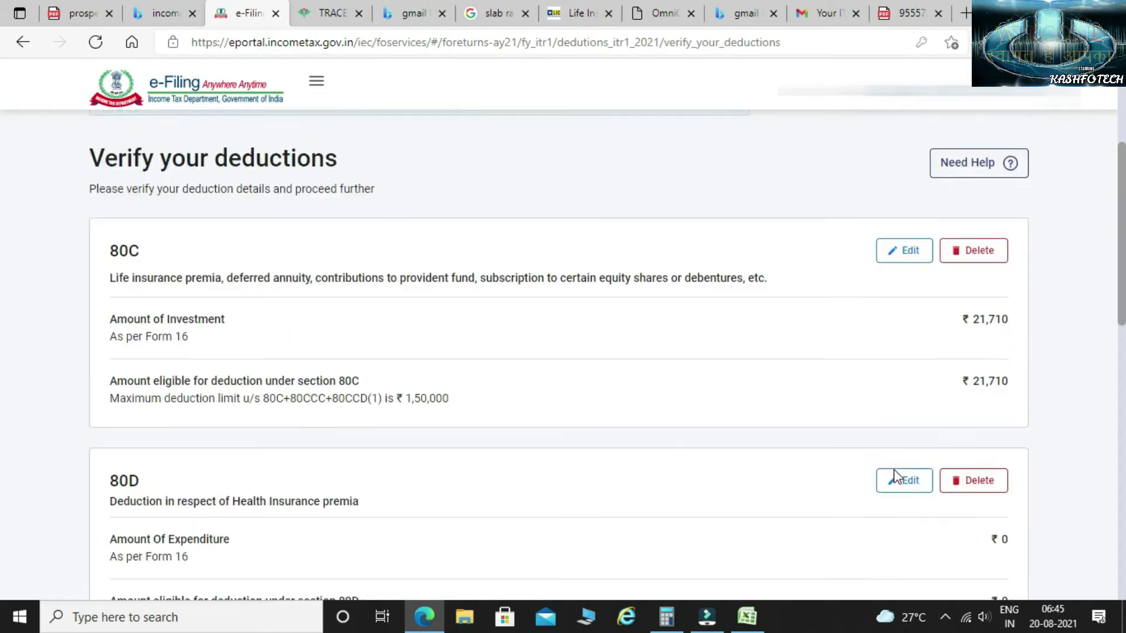
pyautogui.scroll(1, 894, 469)
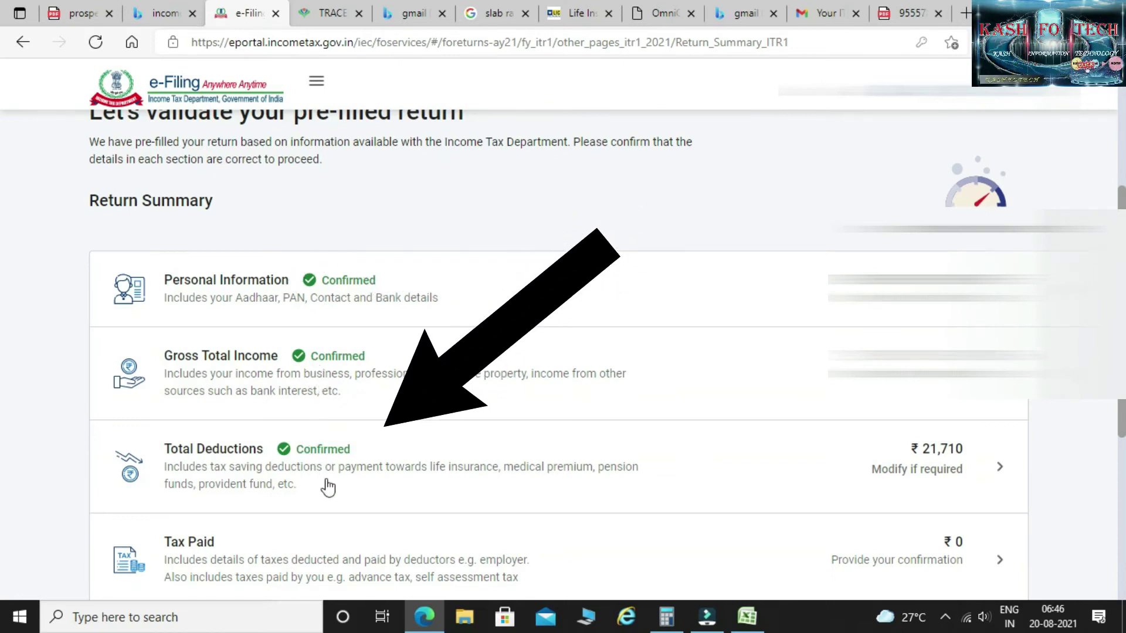
# - Reopen Gross Total Income and continue past the salary exemption questions, keeping the No answers
pyautogui.scroll(-3, 330, 480)
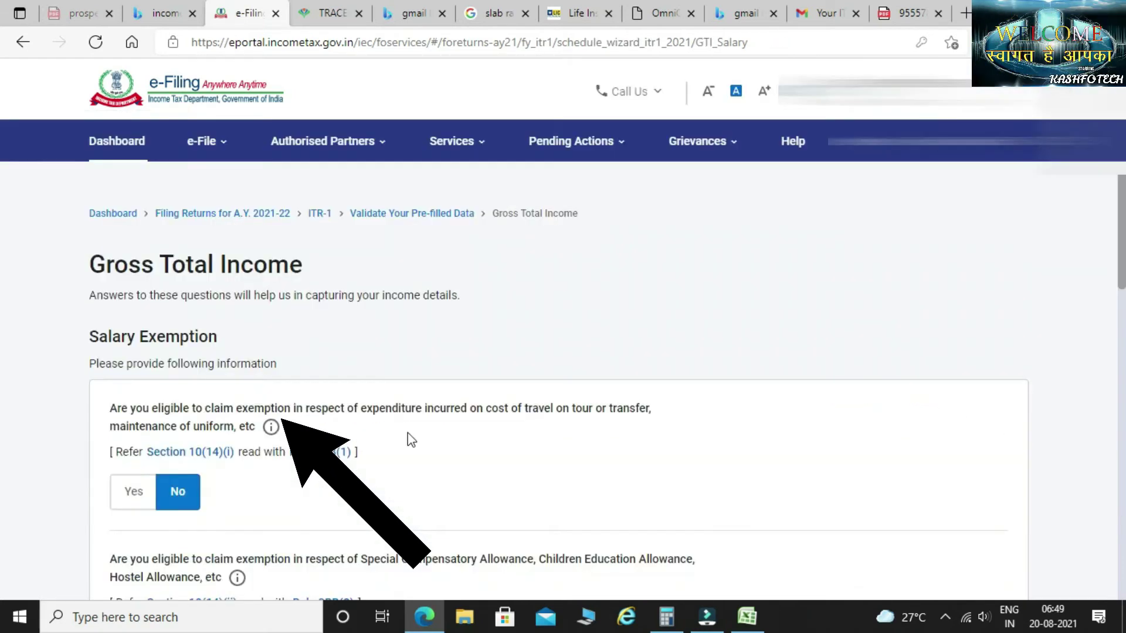
pyautogui.scroll(-10, 407, 432)
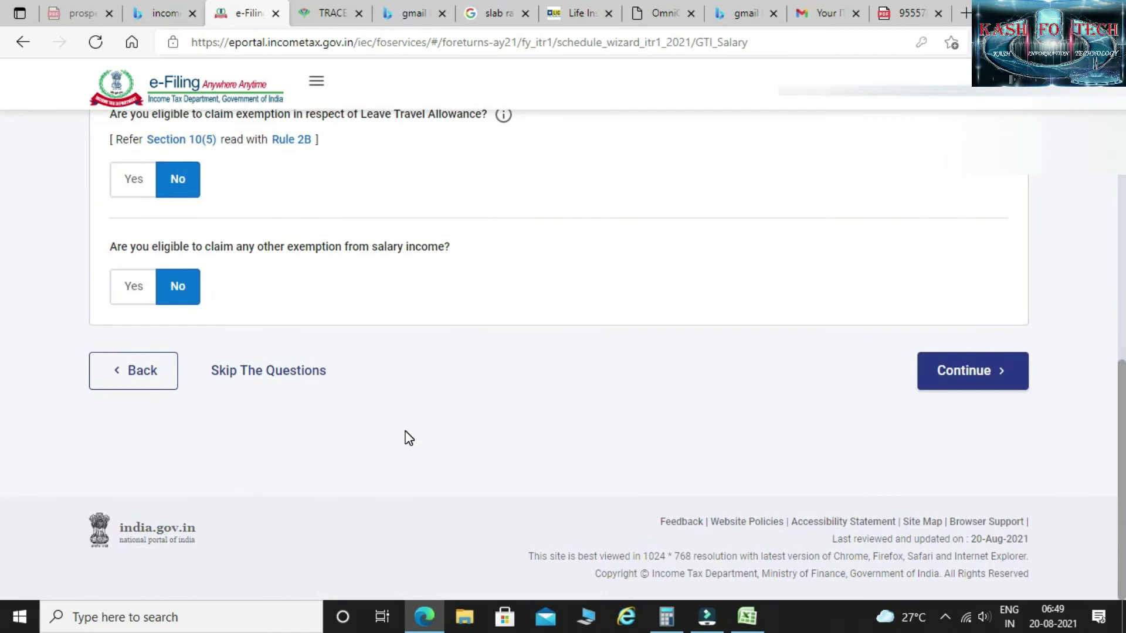
pyautogui.click(968, 375)
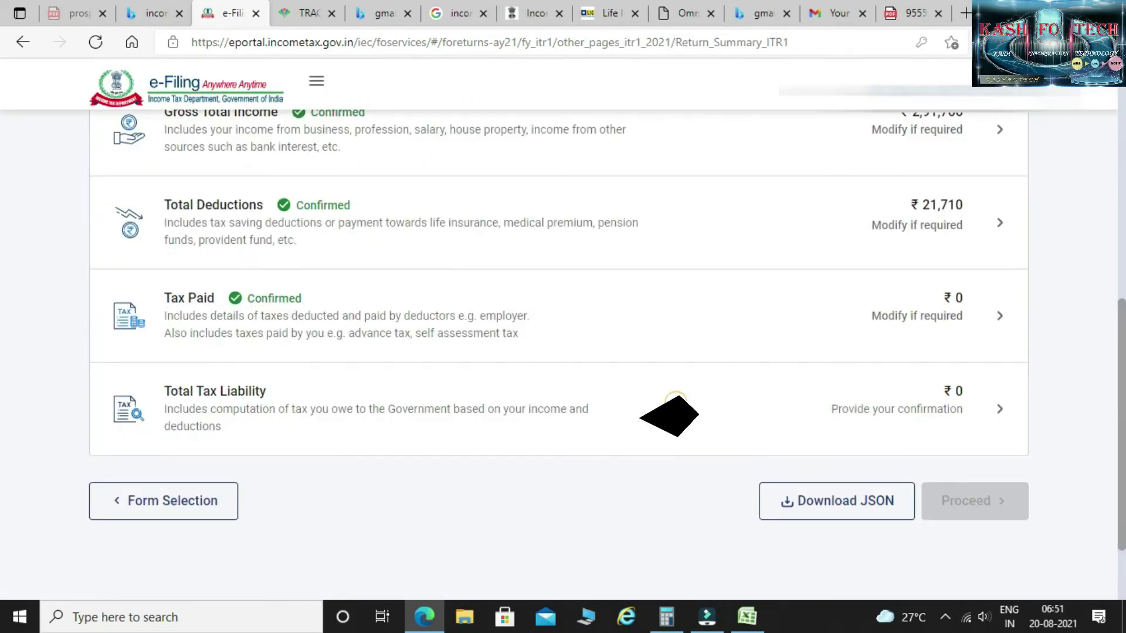
# - Review the computation of income and tax under Total Tax Liability and confirm the section
pyautogui.scroll(1, 677, 409)
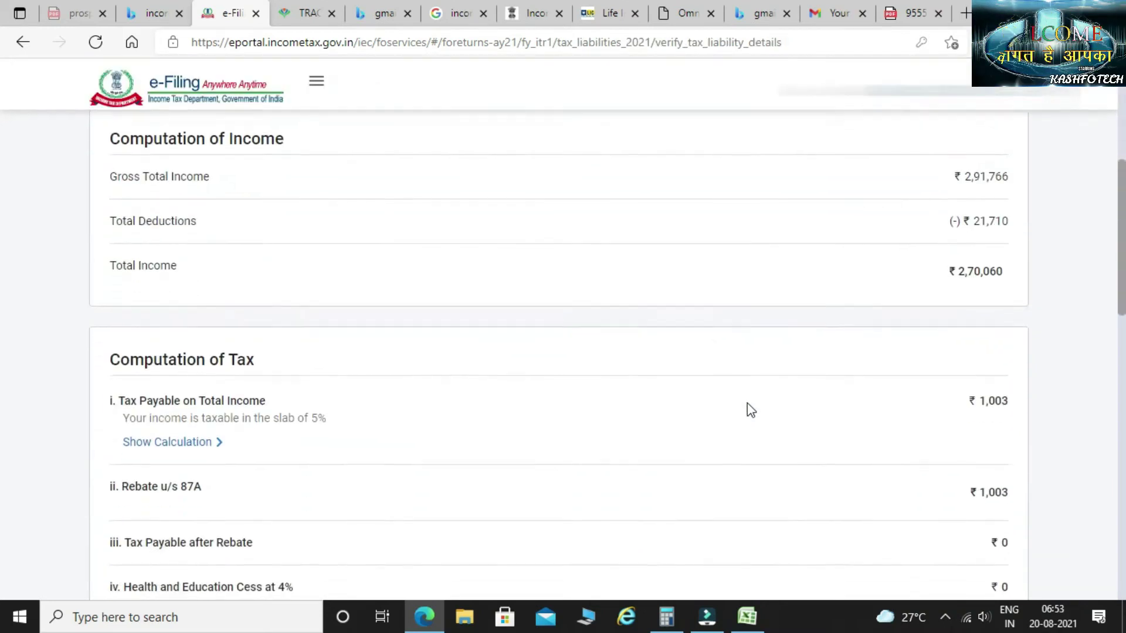
pyautogui.scroll(-8, 751, 409)
pyautogui.scroll(3, 751, 409)
pyautogui.scroll(7, 748, 403)
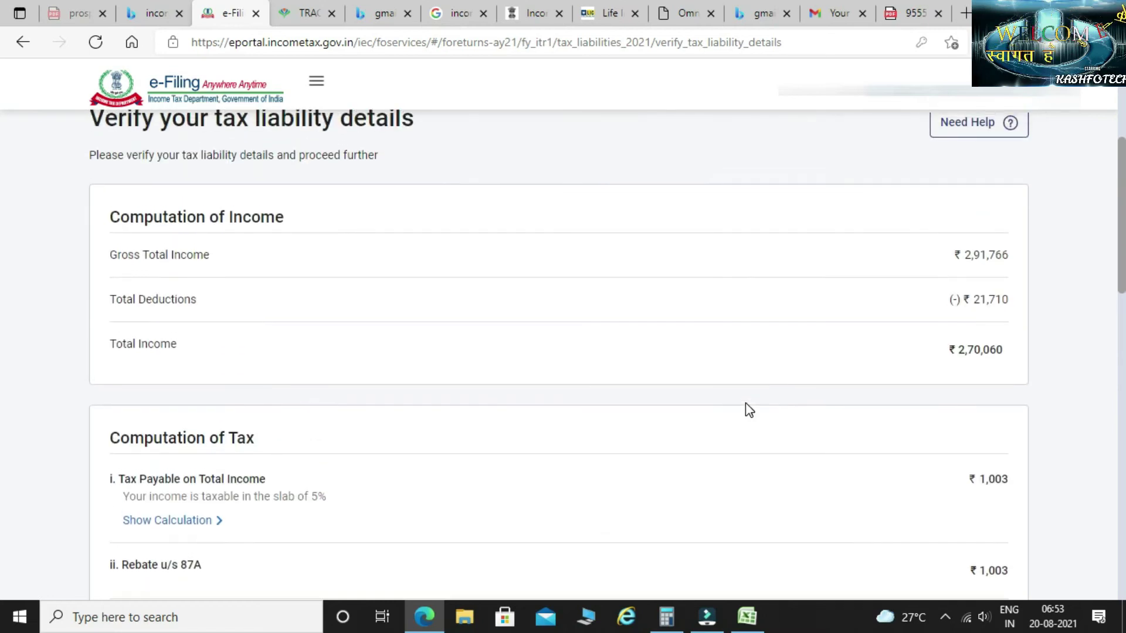
pyautogui.scroll(1, 716, 411)
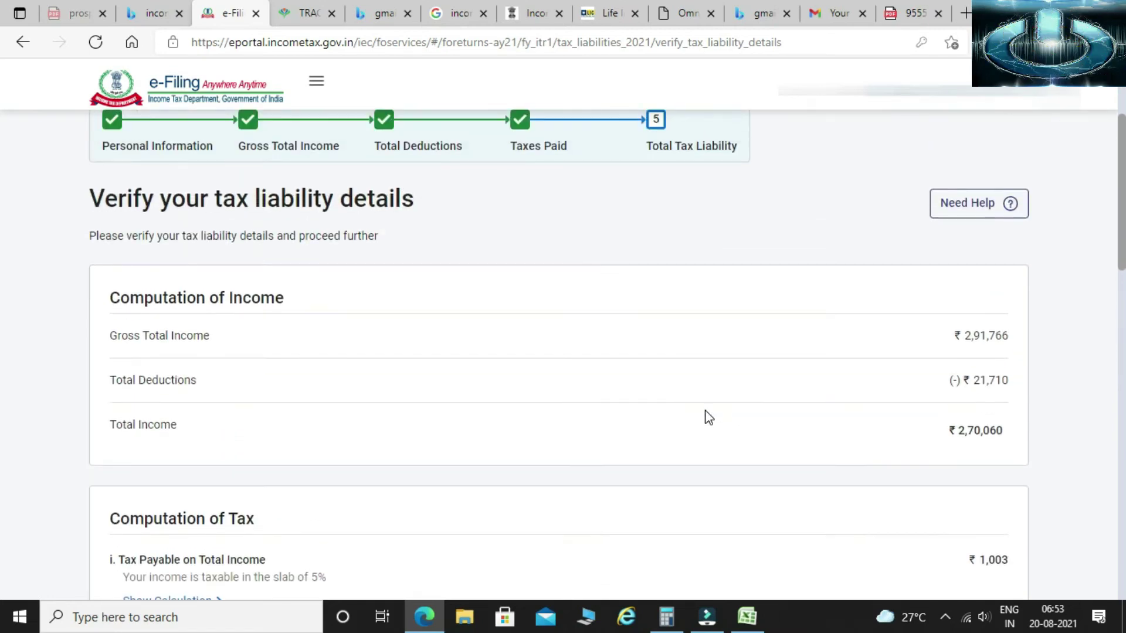
pyautogui.scroll(-3, 688, 409)
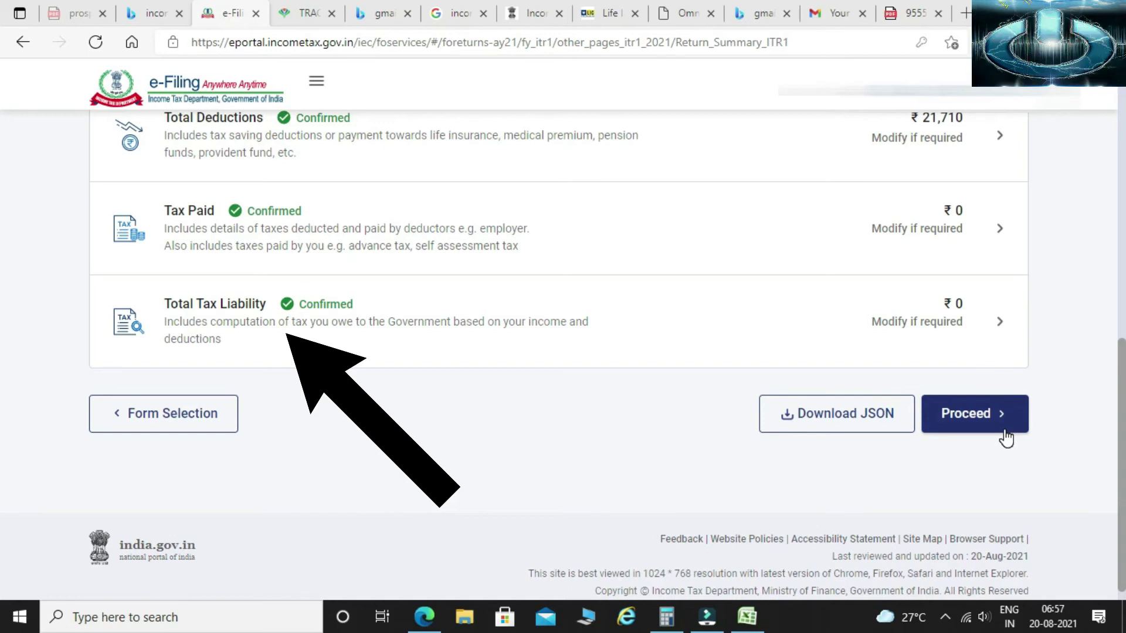
# - Proceed from the validated return to the Tax Summary, check the payment due, and download the summary
pyautogui.click(1003, 427)
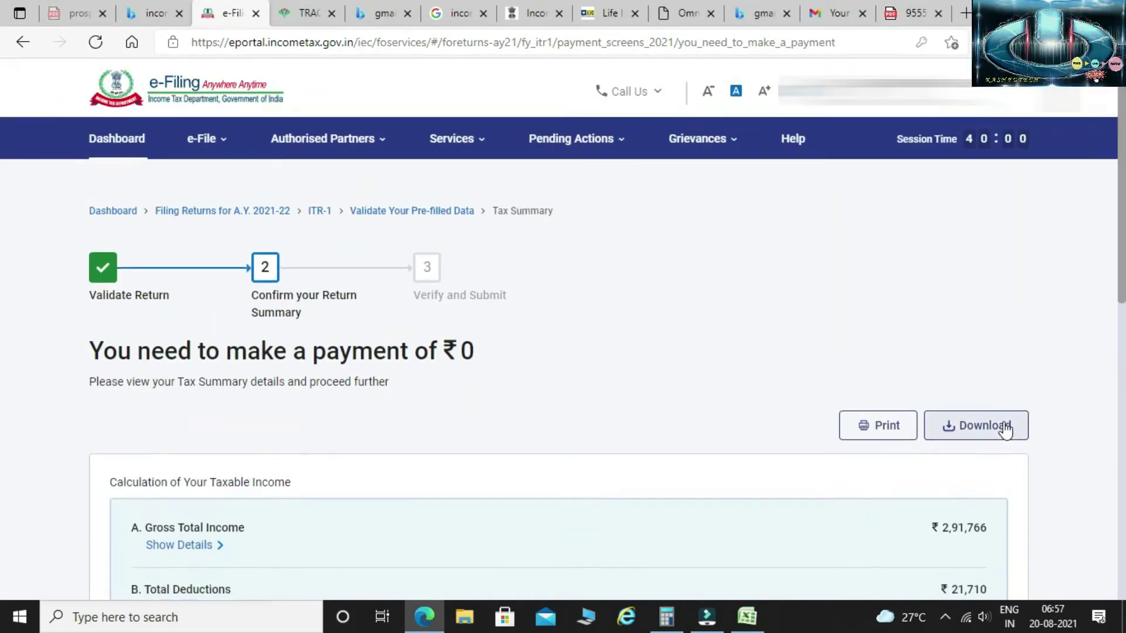
pyautogui.scroll(-2, 1004, 427)
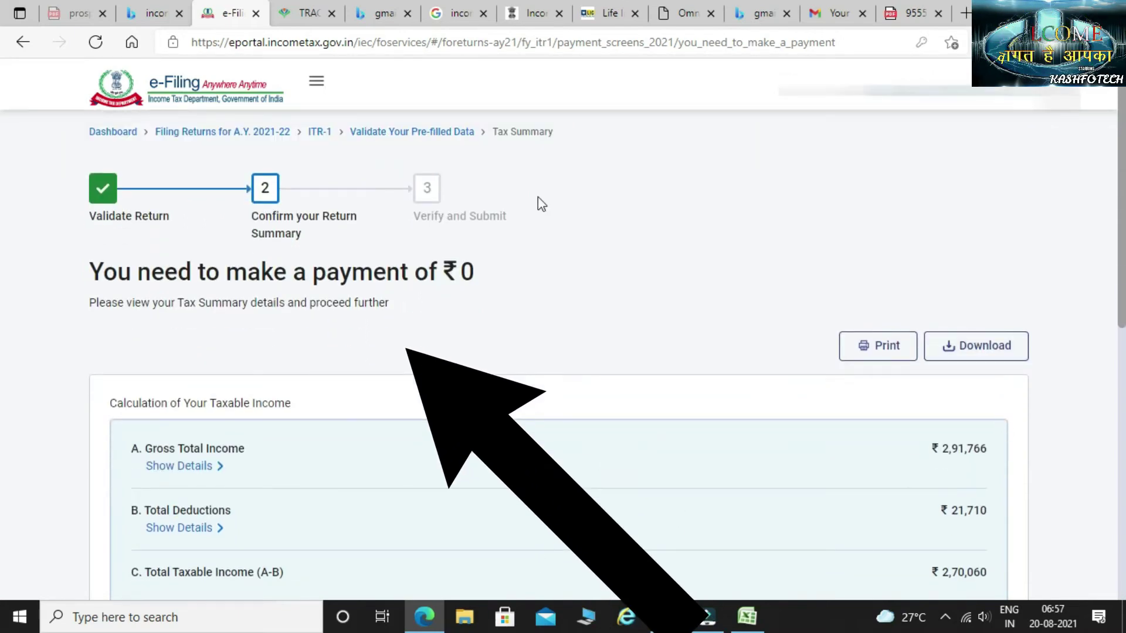
pyautogui.moveTo(490, 273); pyautogui.dragTo(65, 257)
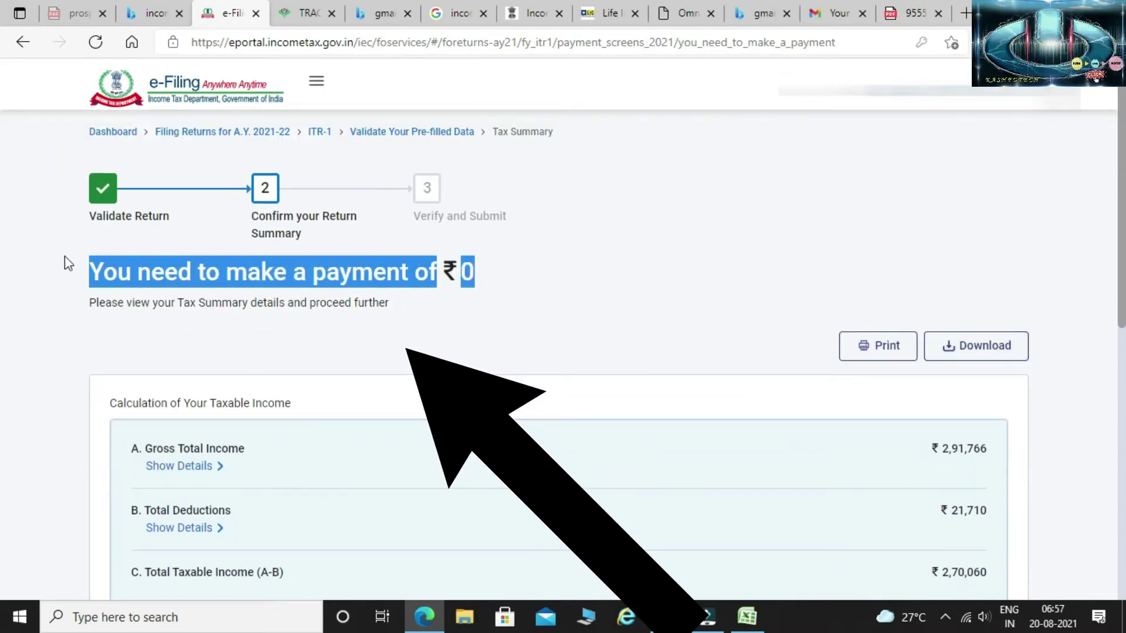
pyautogui.scroll(-3, 765, 327)
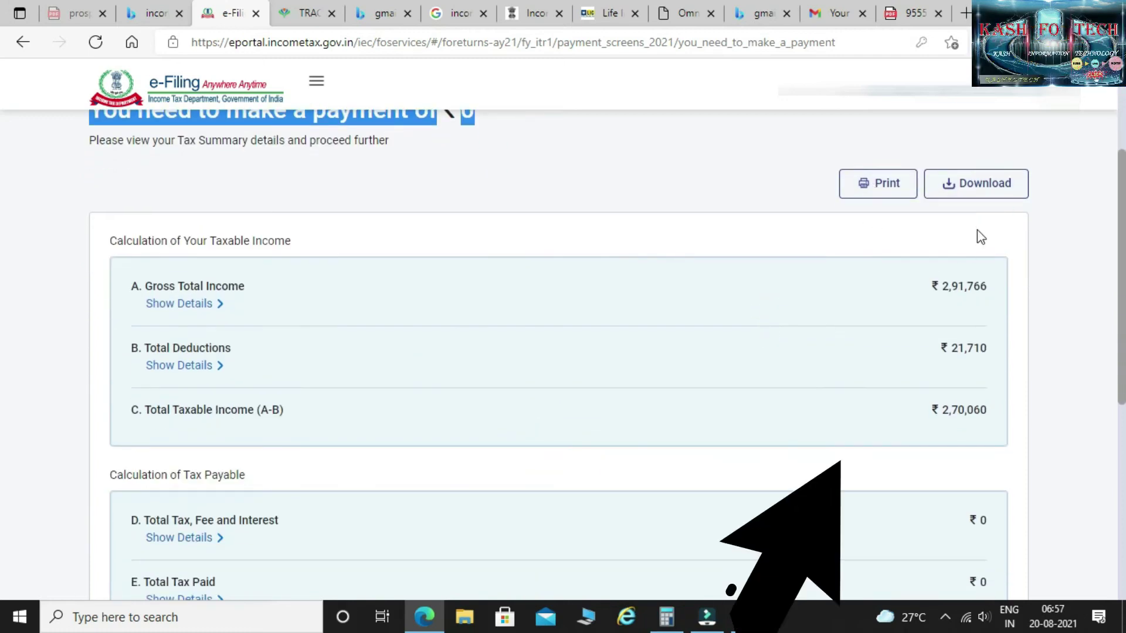
pyautogui.click(990, 186)
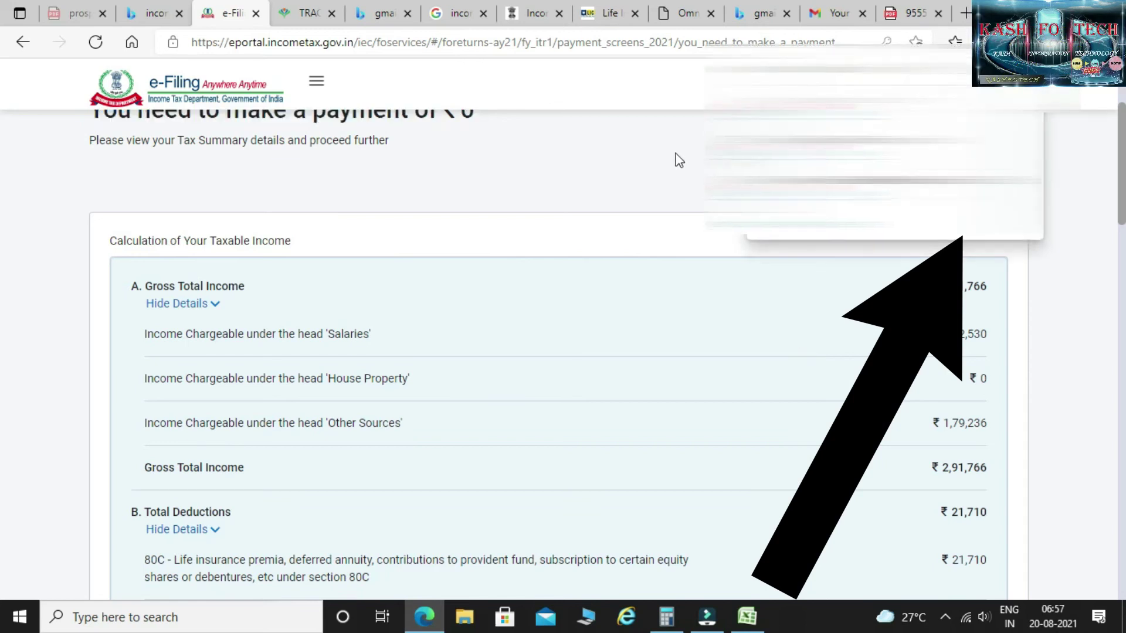
# - Review the detailed taxable income, tax payable and tax paid calculations in the Tax Summary, and proceed to preview the return
pyautogui.scroll(-3, 725, 340)
pyautogui.scroll(-6, 848, 380)
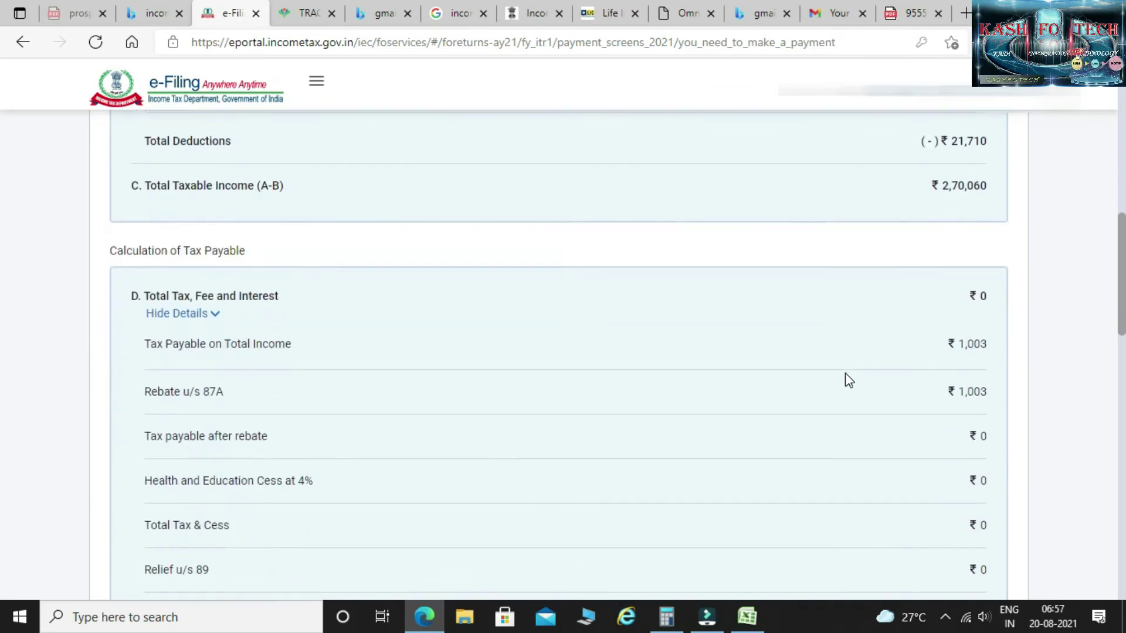
pyautogui.scroll(-12, 846, 375)
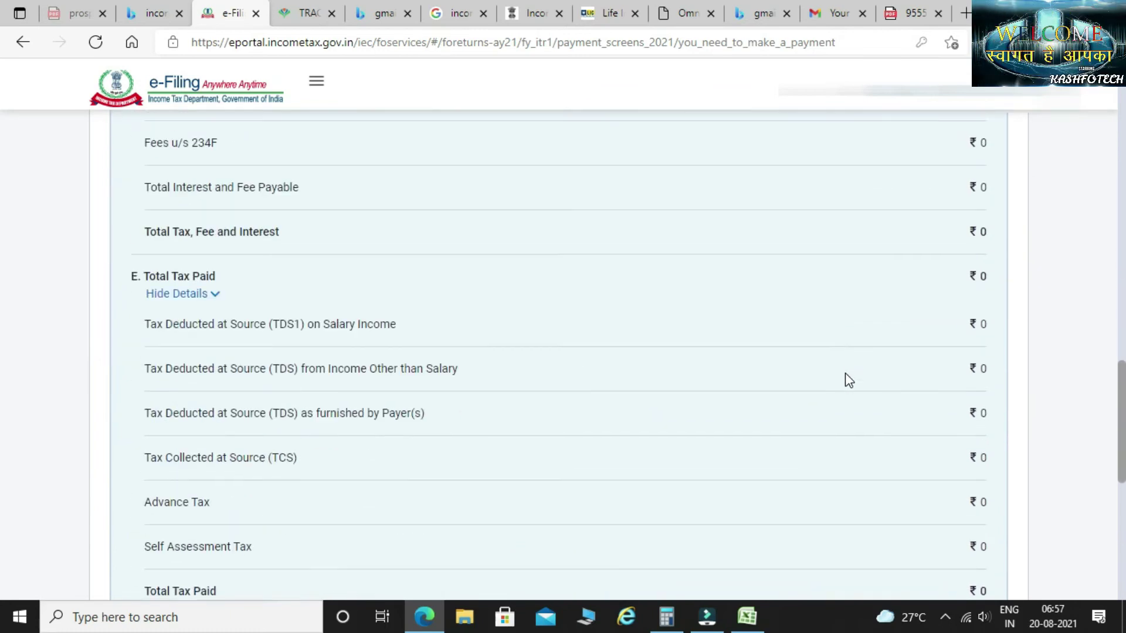
pyautogui.scroll(-9, 848, 380)
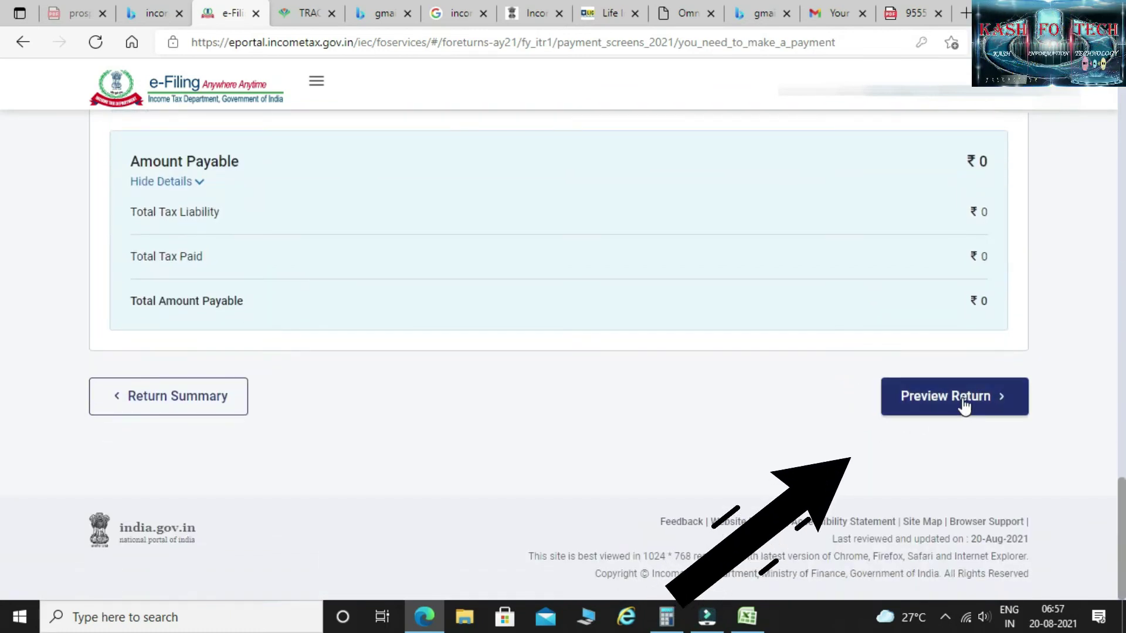
pyautogui.click(962, 397)
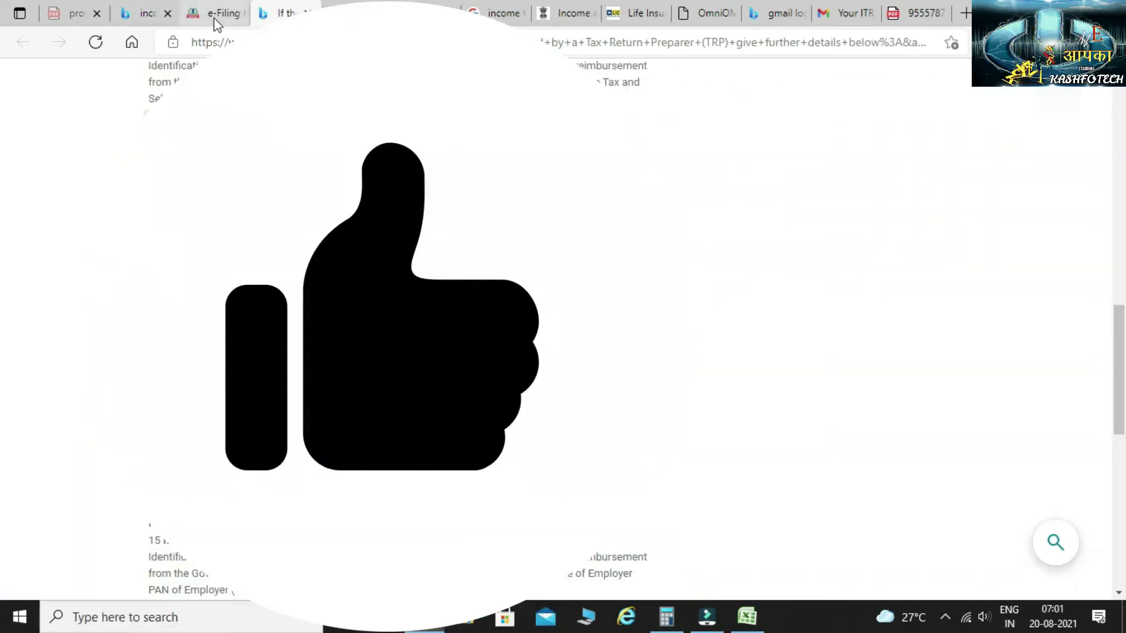
# - Switch back to the e-Filing page, leave the Tax Return Preparer details blank under the ticked declaration, and proceed to the return preview
pyautogui.click(215, 14)
pyautogui.scroll(4, 628, 367)
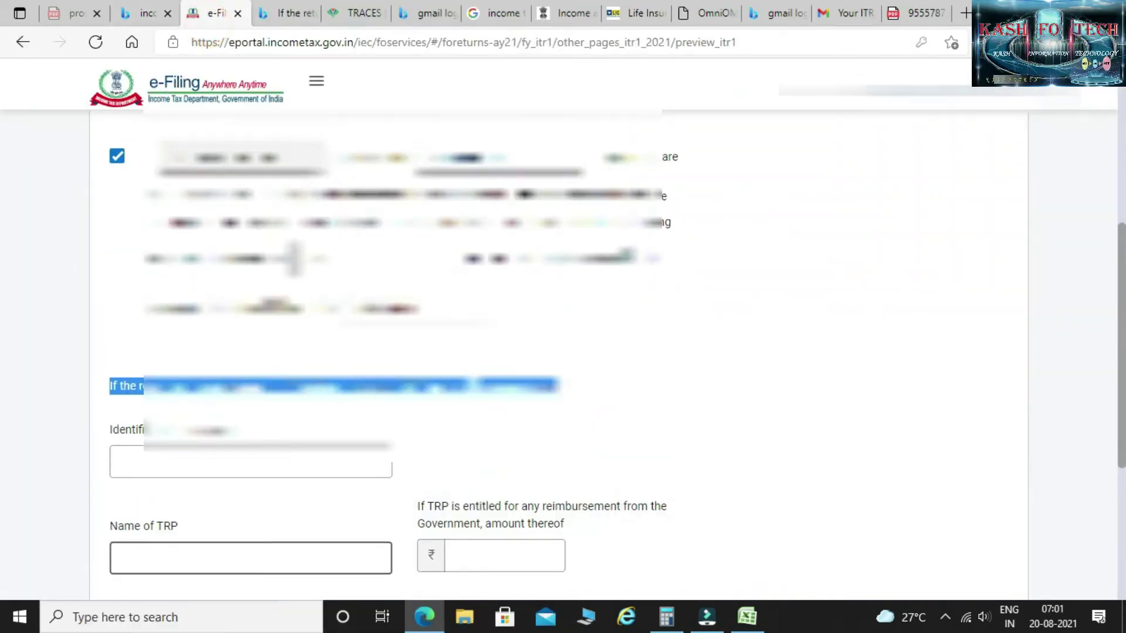
pyautogui.click(628, 367)
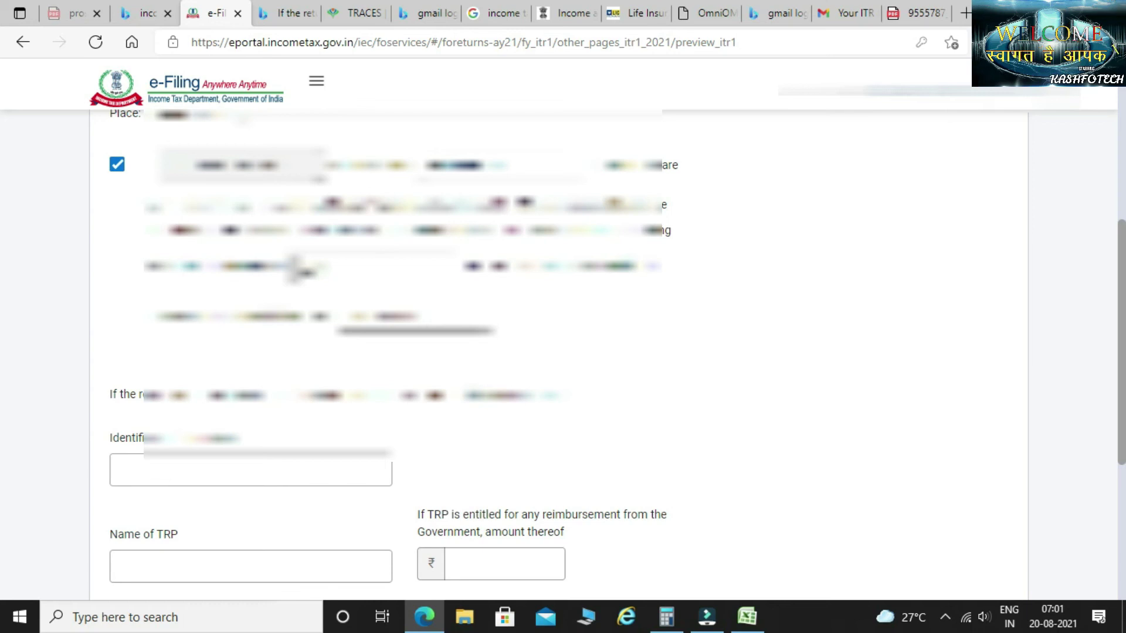
pyautogui.scroll(-4, 982, 428)
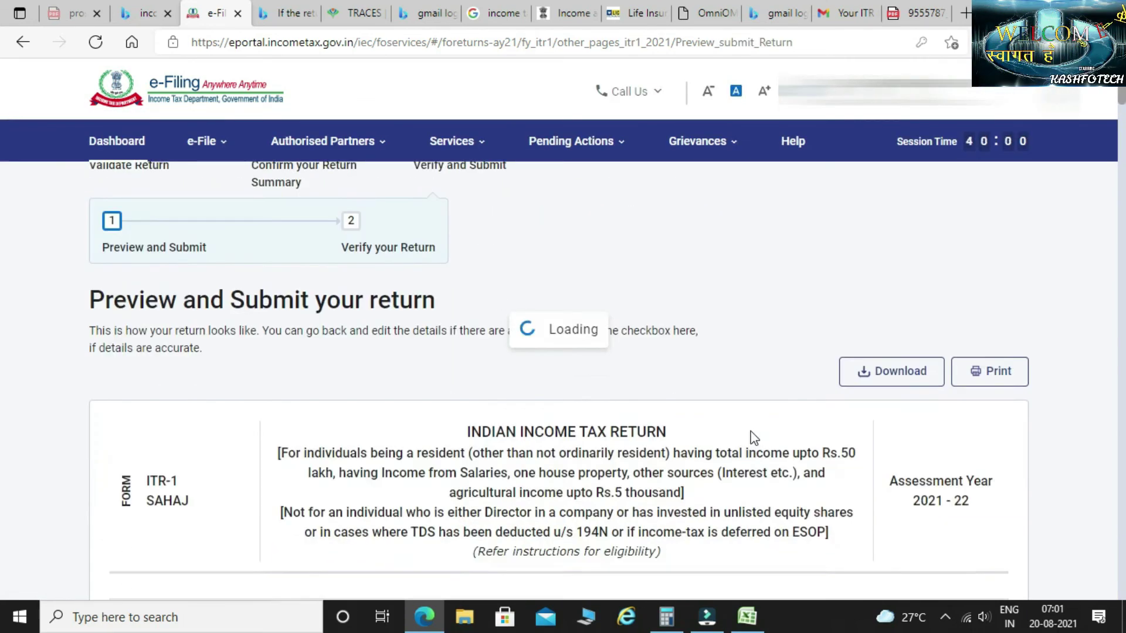
# - Review the complete ITR-1 form under Preview and Submit your return and download a copy
pyautogui.scroll(-2, 755, 439)
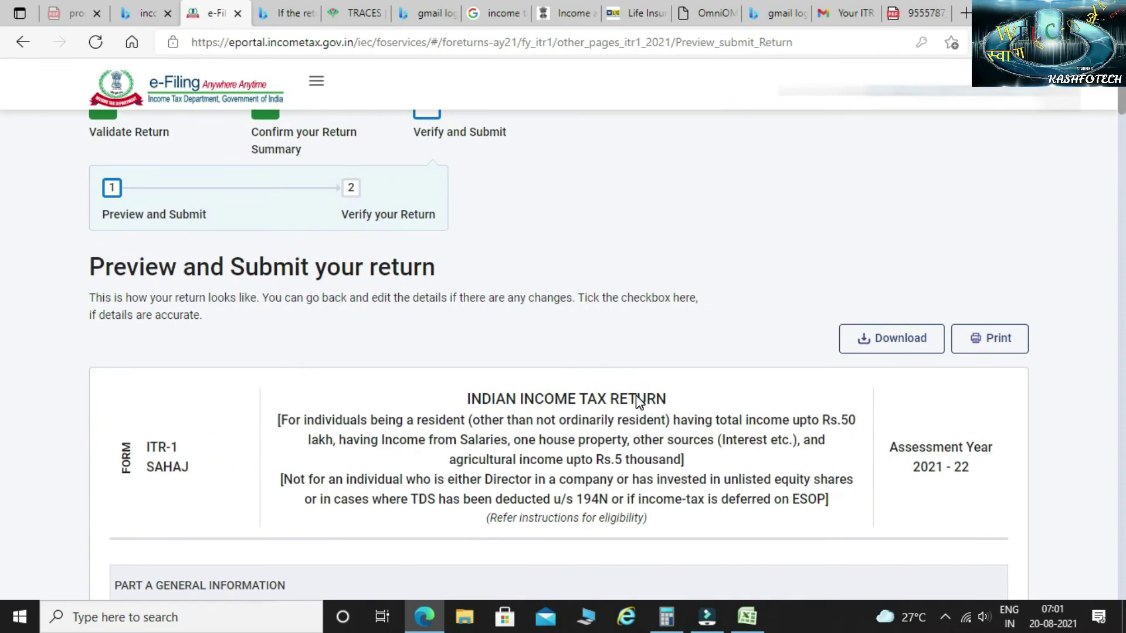
pyautogui.scroll(-20, 639, 402)
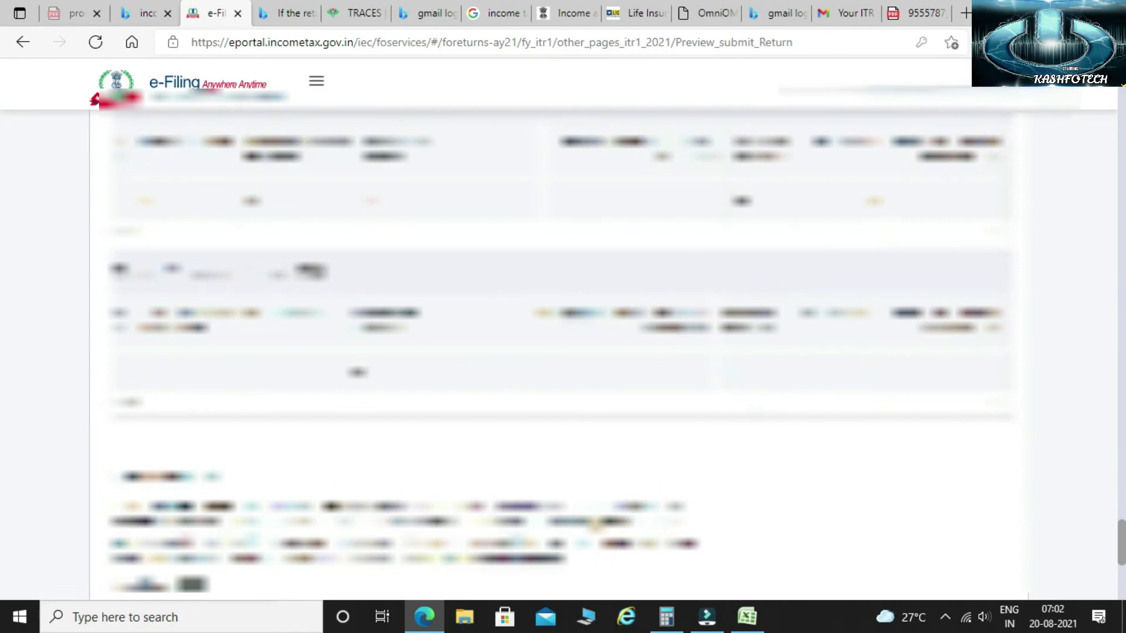
pyautogui.scroll(-7, 596, 524)
pyautogui.scroll(5, 950, 281)
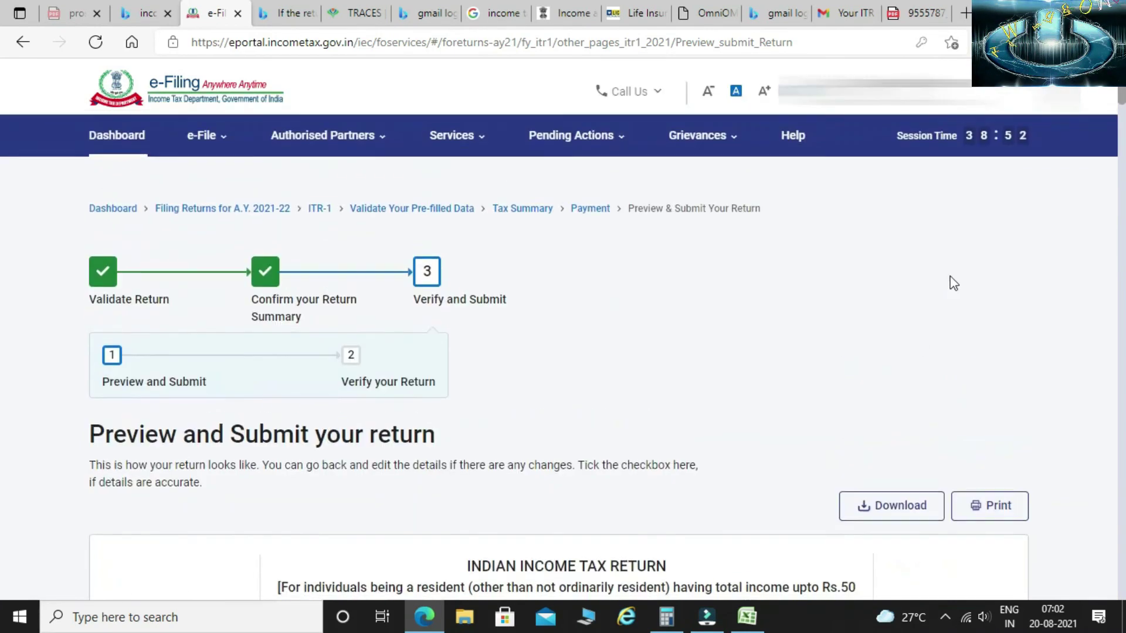
pyautogui.click(861, 519)
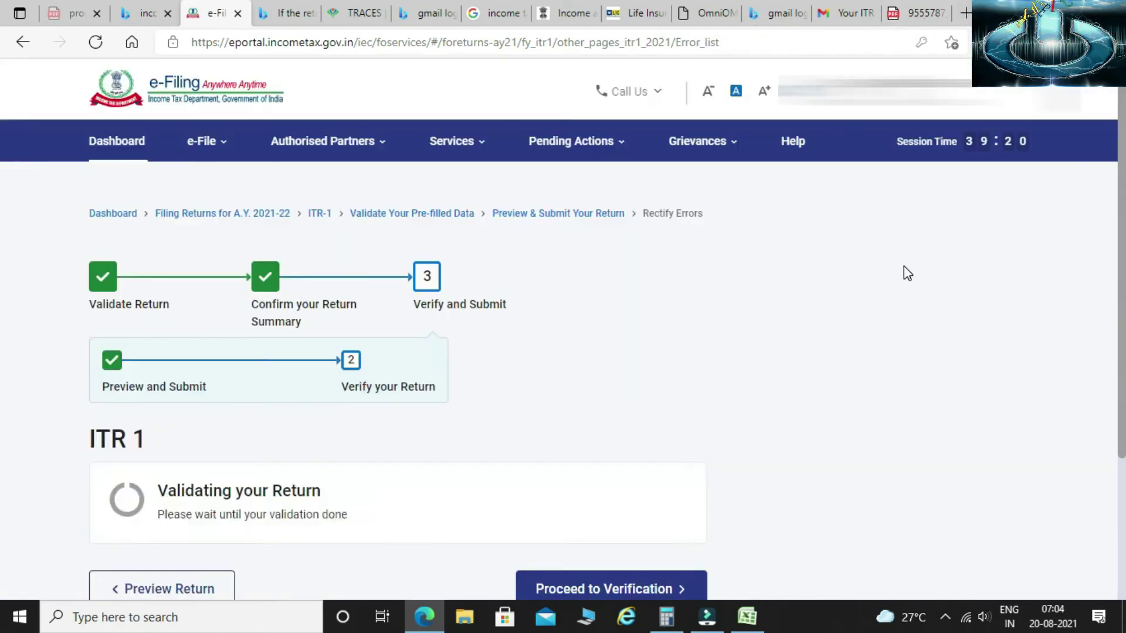
# - Proceed from return validation to verification and choose e-Verify Now as the verification method
pyautogui.scroll(-3, 552, 396)
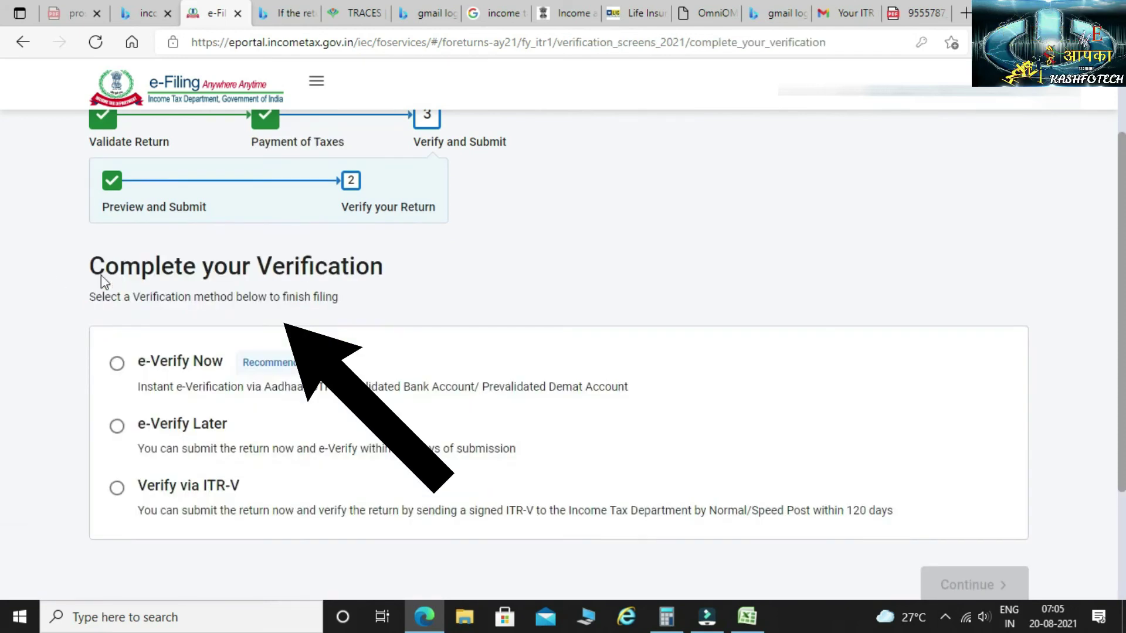
pyautogui.moveTo(80, 273); pyautogui.dragTo(355, 275)
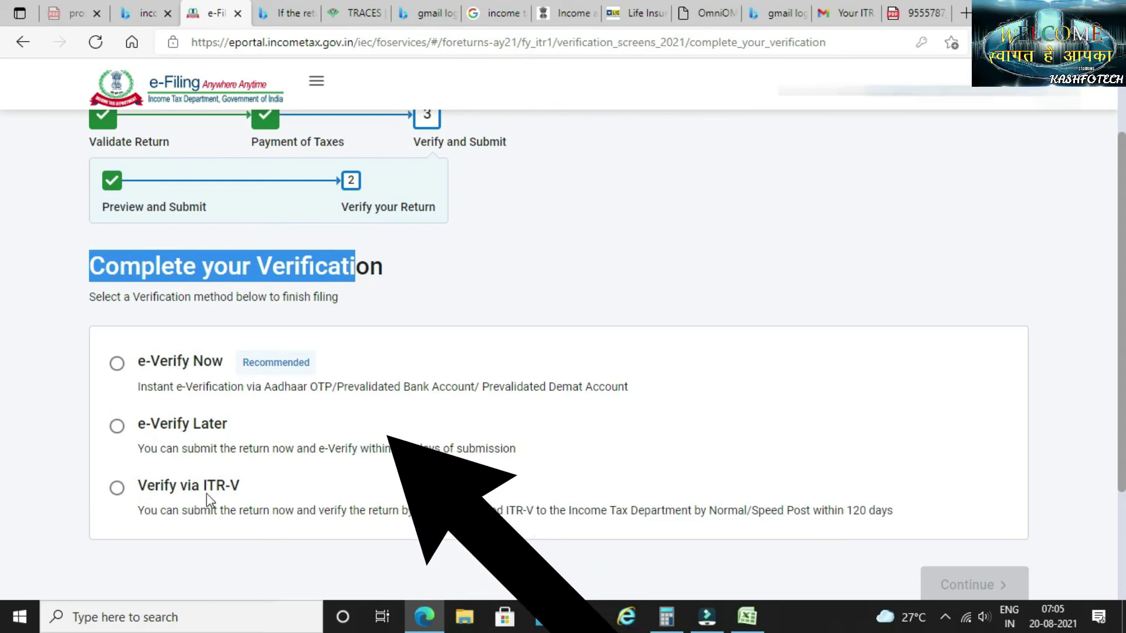
pyautogui.click(117, 365)
pyautogui.scroll(-2, 1000, 485)
pyautogui.click(973, 503)
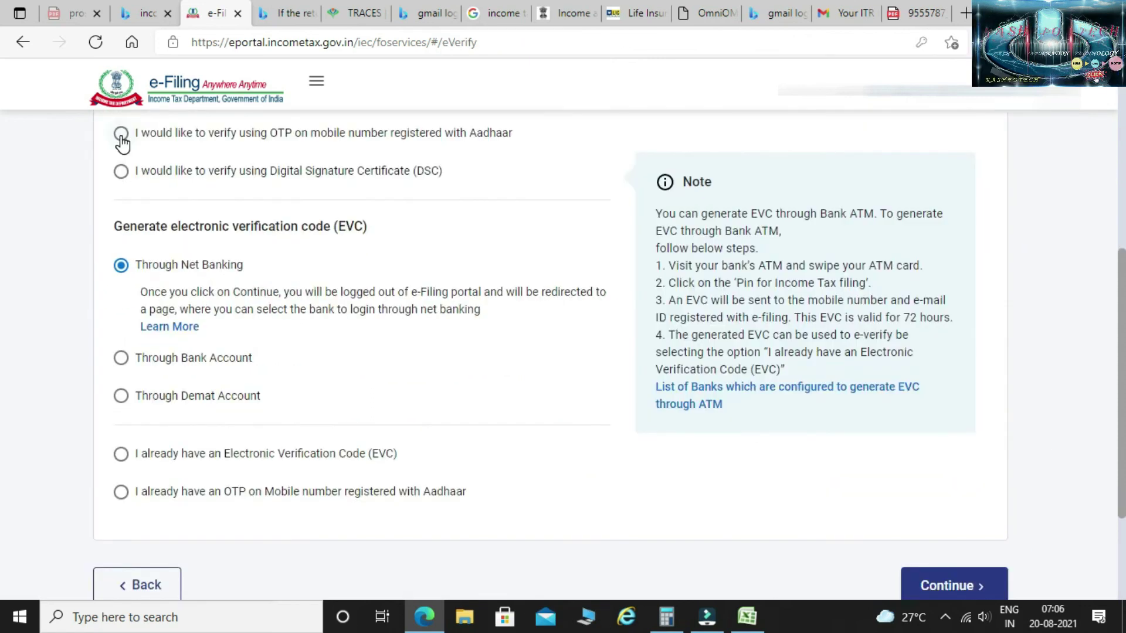
# - Verify using OTP on the Aadhaar-registered mobile number: agree to validate the Aadhaar details, generate the Aadhaar OTP, then enter and validate it
pyautogui.click(973, 585)
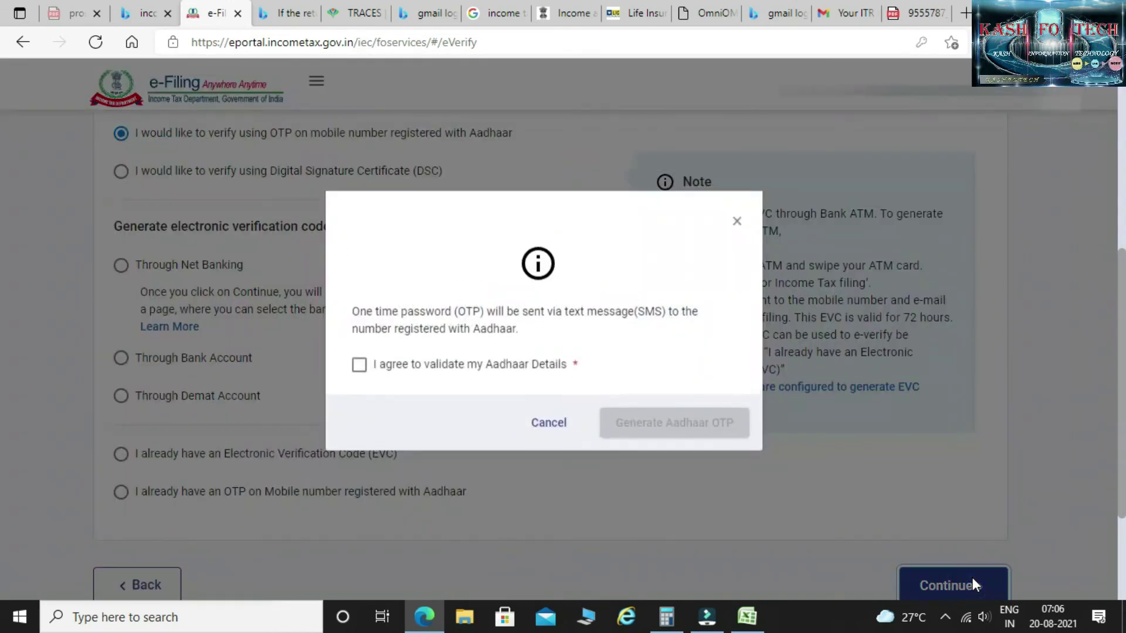
pyautogui.click(359, 373)
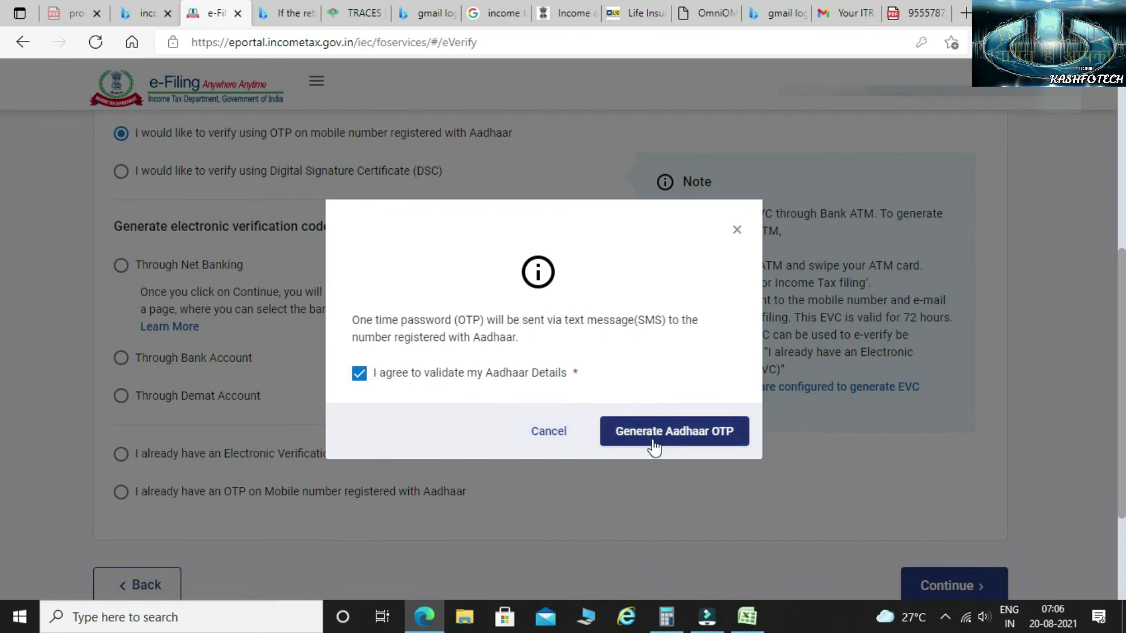
pyautogui.click(722, 437)
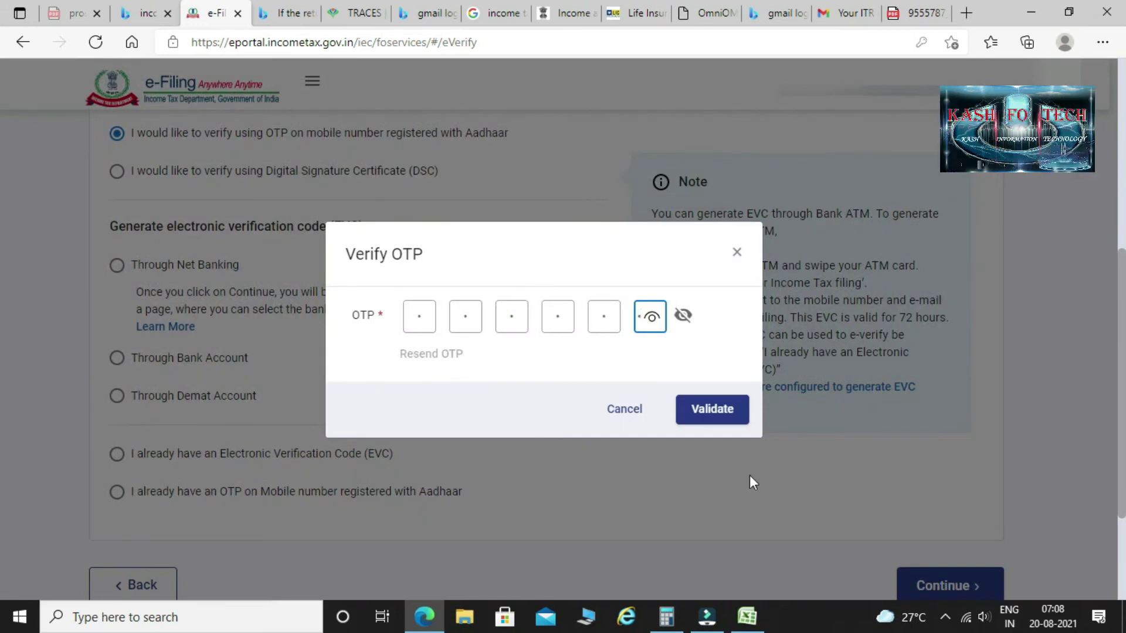
pyautogui.click(743, 427)
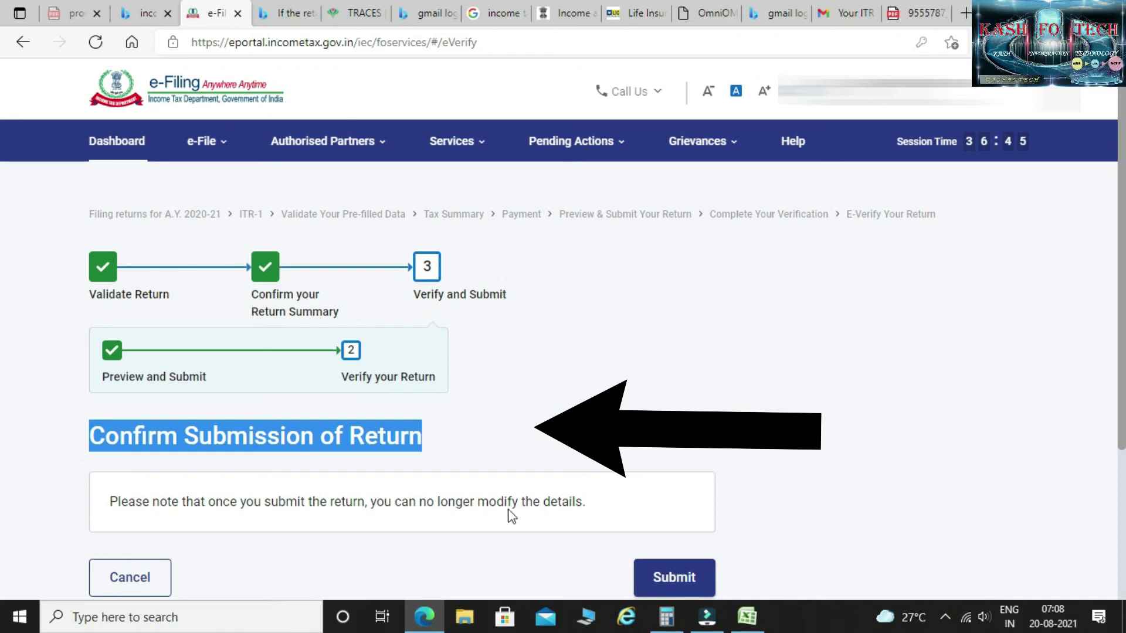
# - Read the Confirm Submission of Return notice, submit the return, and download the form of the filed return
pyautogui.moveTo(597, 516); pyautogui.dragTo(105, 511)
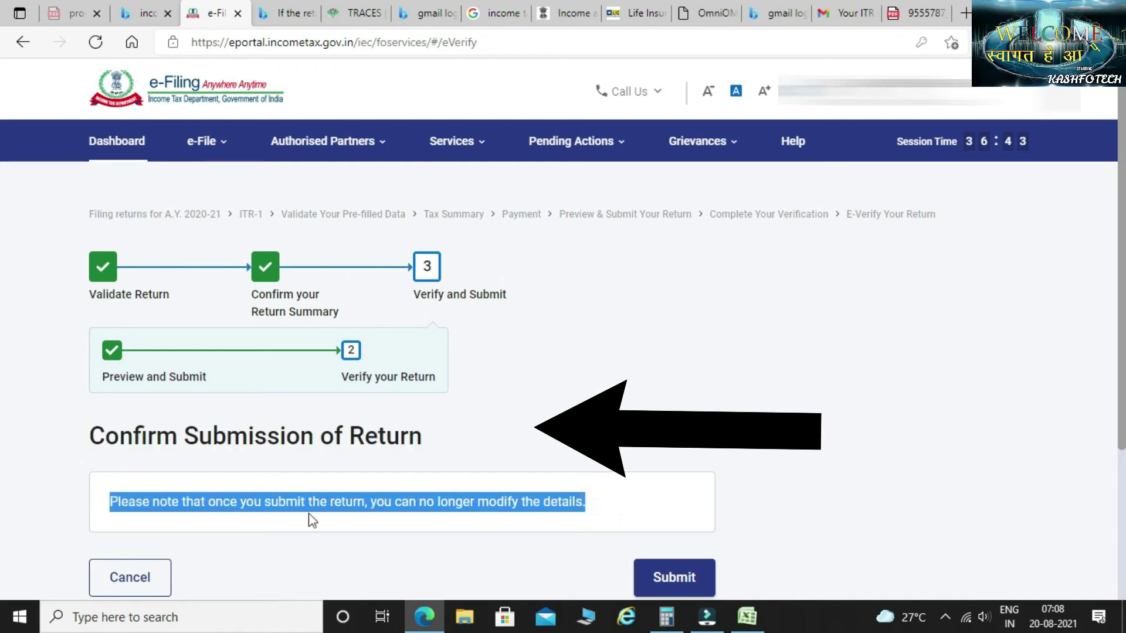
pyautogui.click(611, 509)
pyautogui.scroll(-3, 611, 509)
pyautogui.scroll(1, 615, 516)
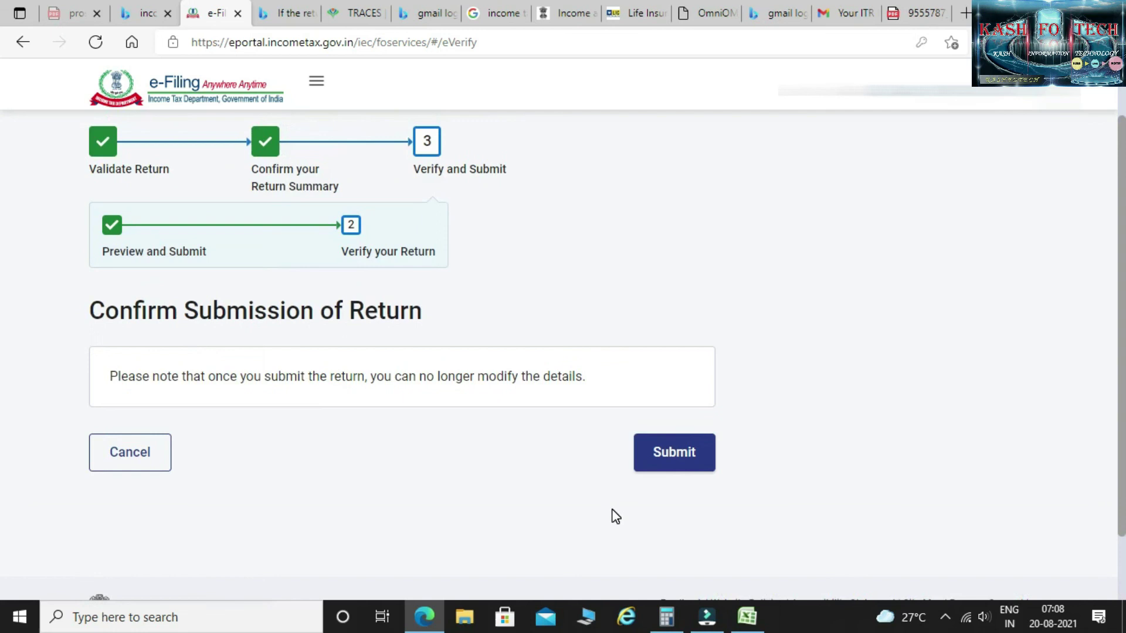
pyautogui.click(669, 464)
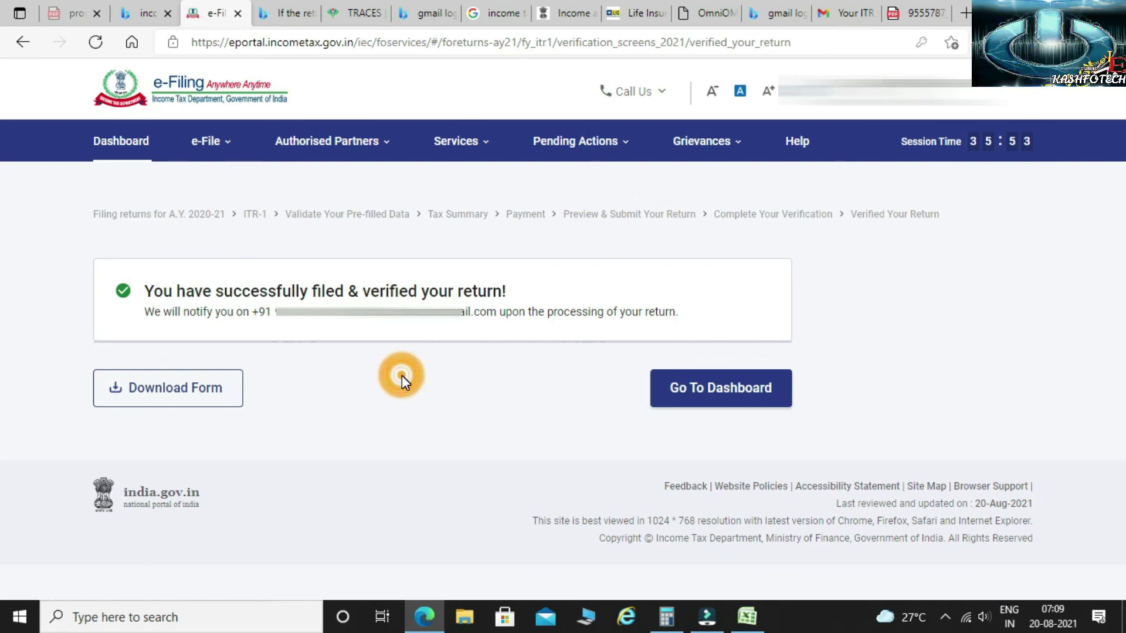
pyautogui.moveTo(145, 292); pyautogui.dragTo(546, 299)
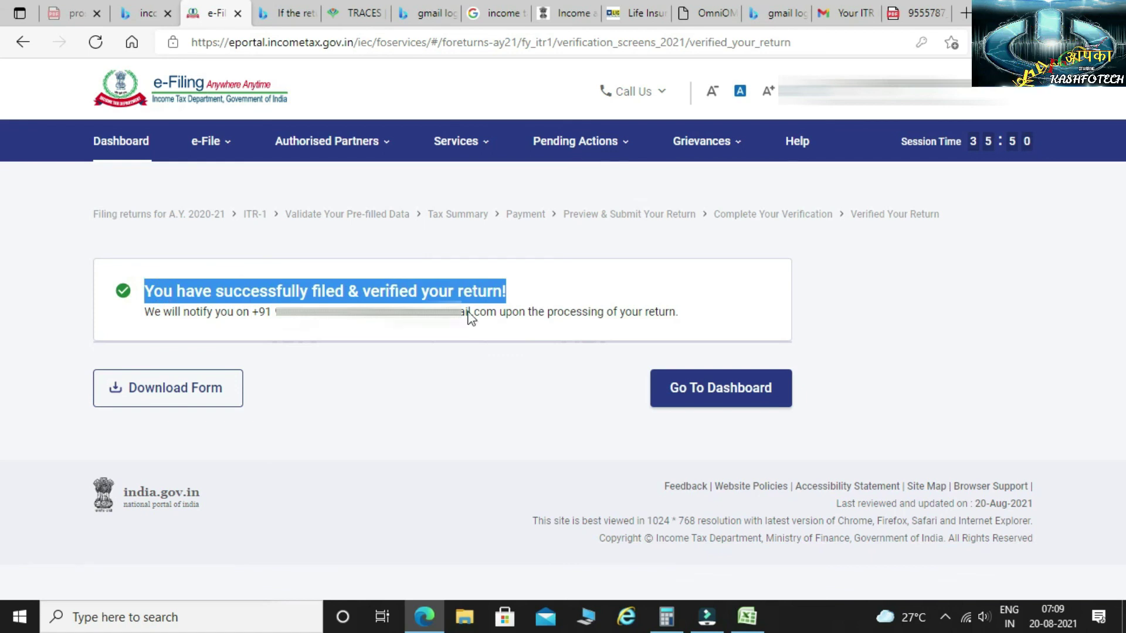
pyautogui.click(202, 404)
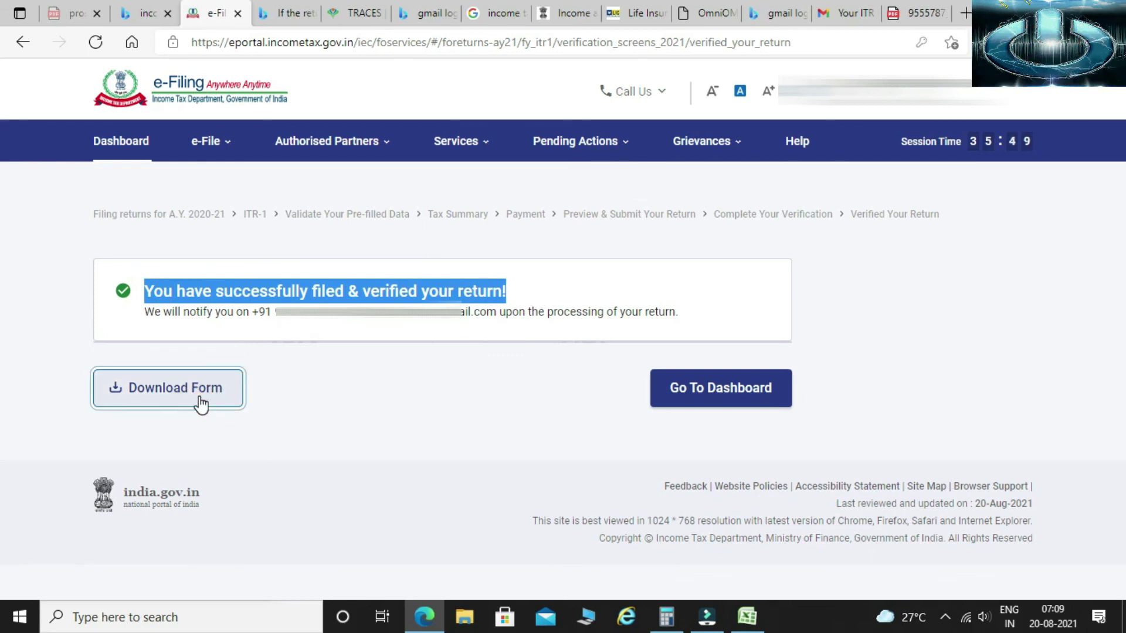